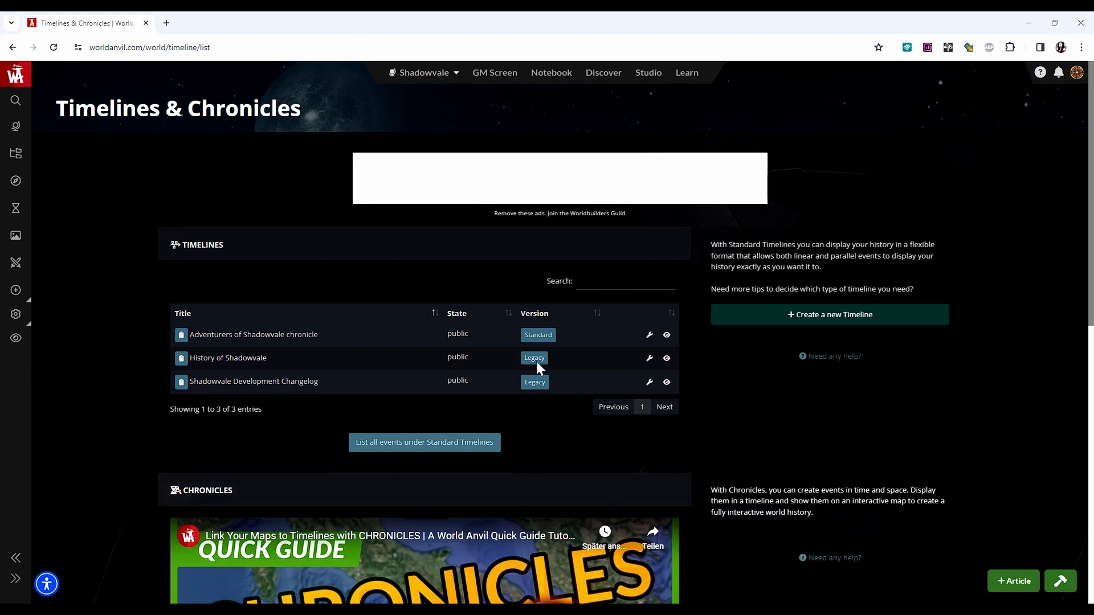
- Create a new timeline titled History of Shadowvale
click(536, 360)
click(654, 364)
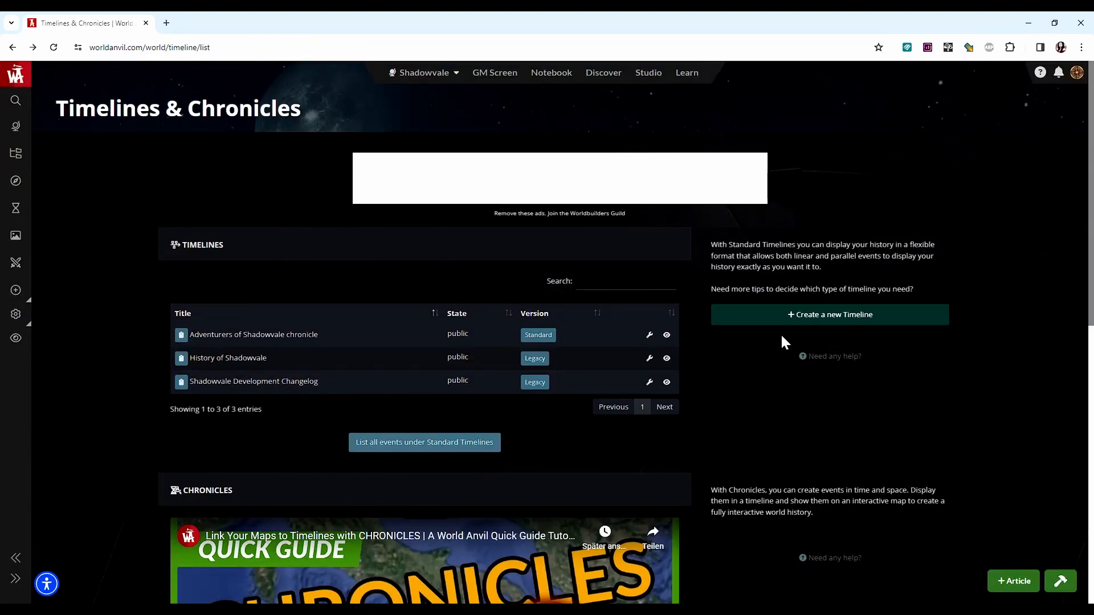
click(813, 316)
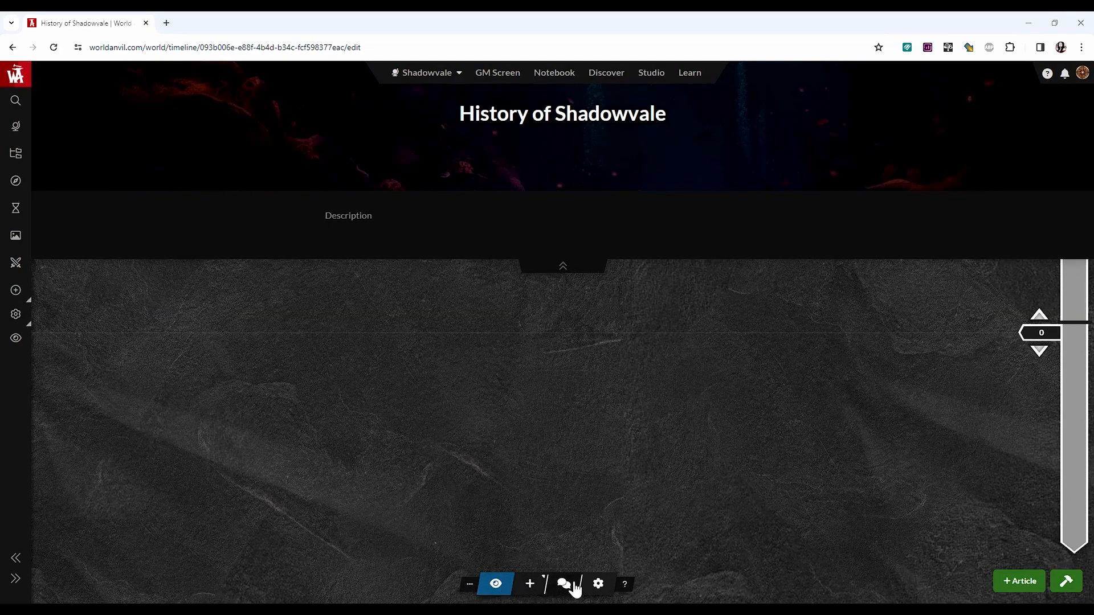
- Switch the History of Shadowvale timeline to List Mode and keep it displayed in the table of contents
click(599, 585)
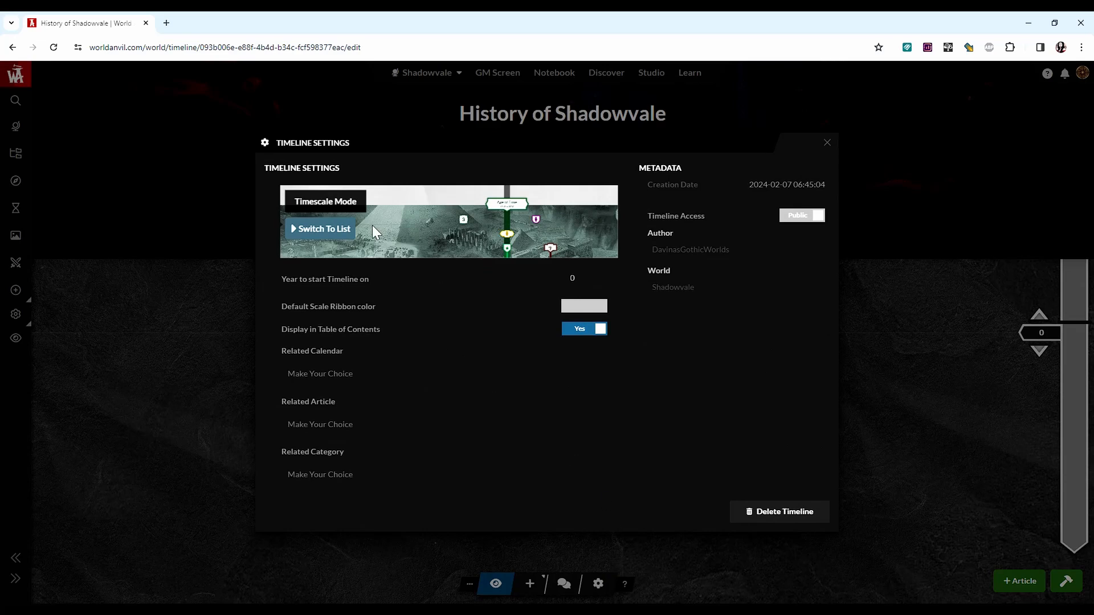
click(328, 234)
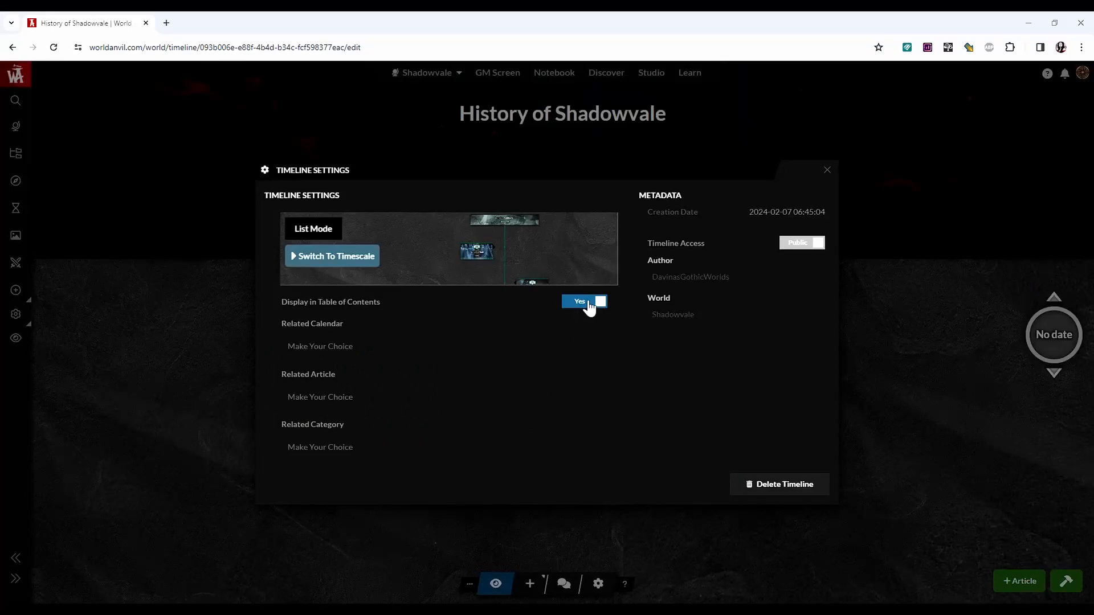
click(589, 306)
click(589, 306)
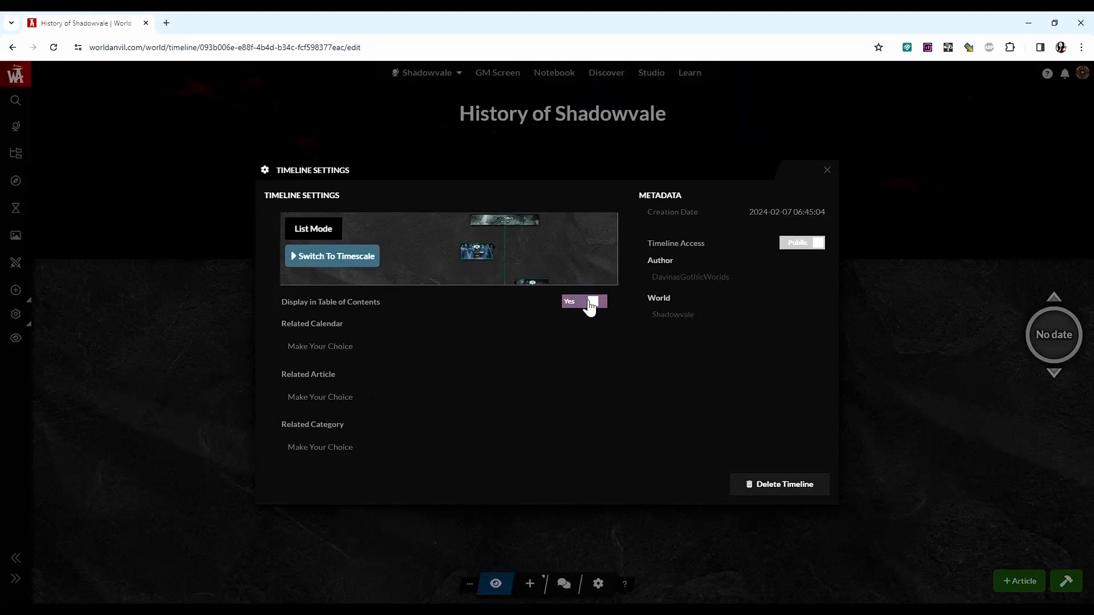
click(385, 347)
click(501, 370)
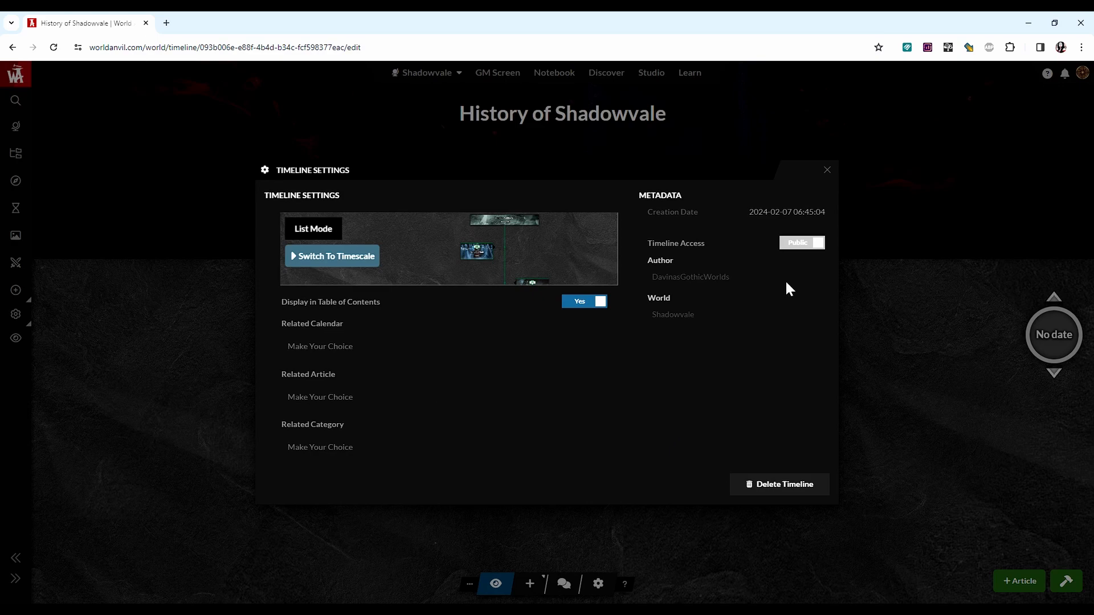
click(828, 171)
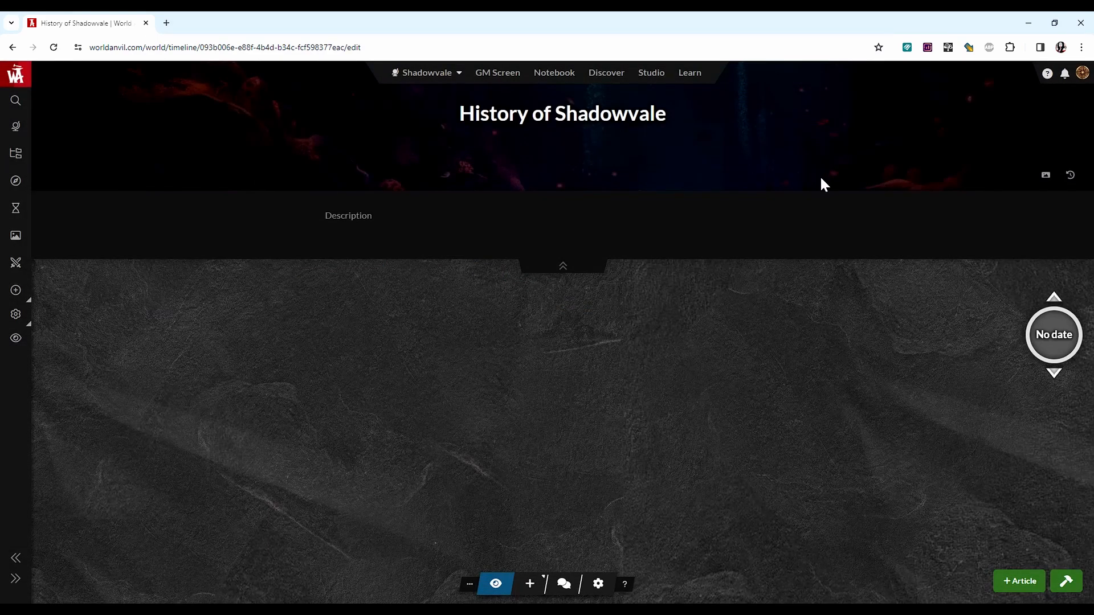
- Enter "This is a very cool description for my timeline!" as the timeline's description
click(479, 226)
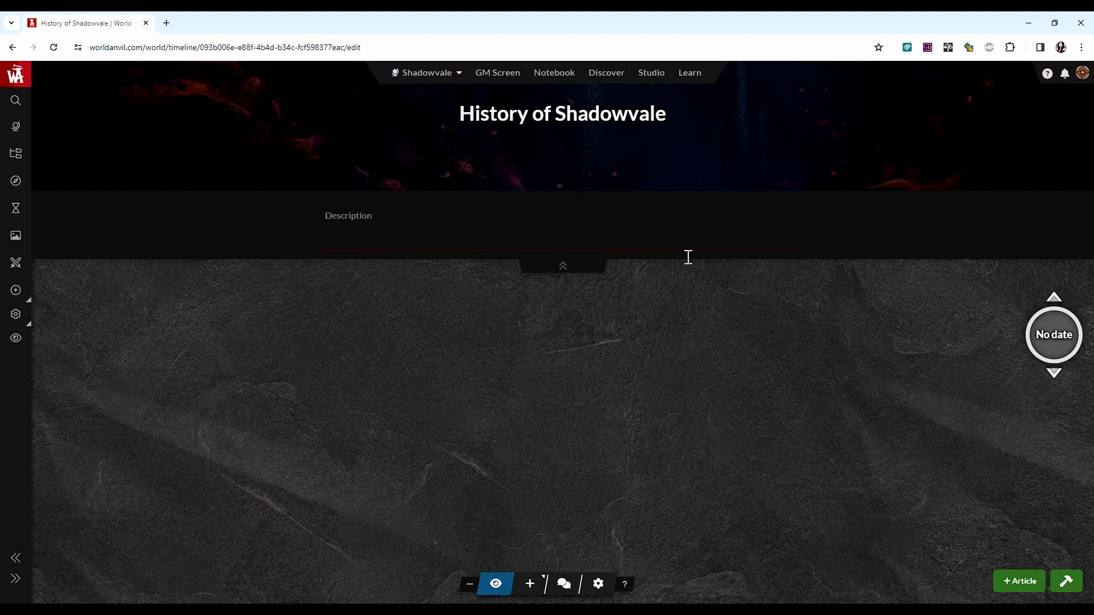
text(This is a very cool description for my timeline!)
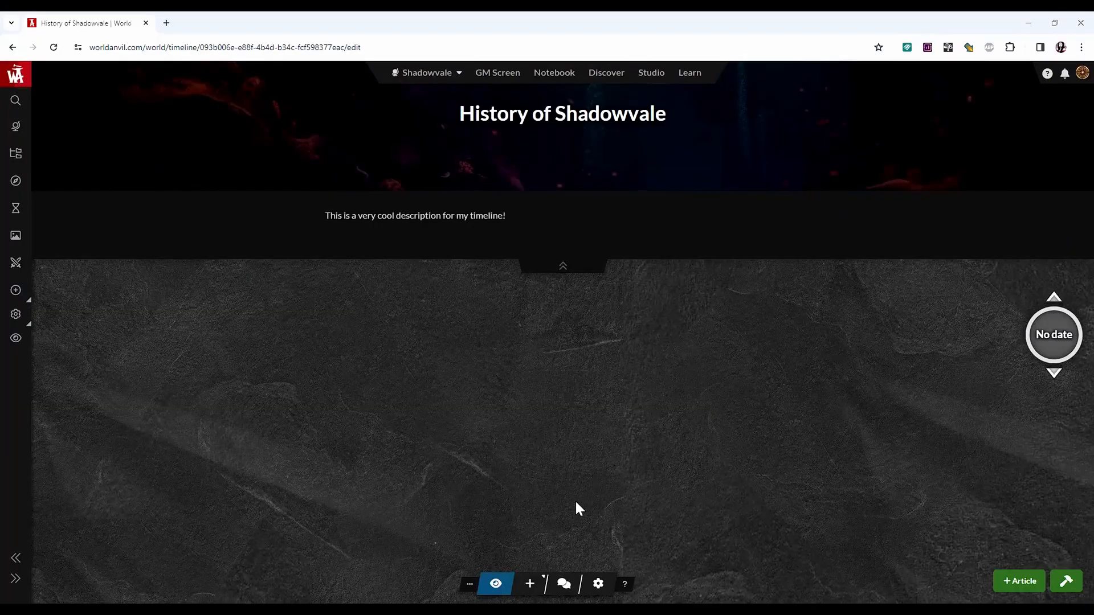
- Create a starting era titled Pre-History with the end year -4306
click(550, 586)
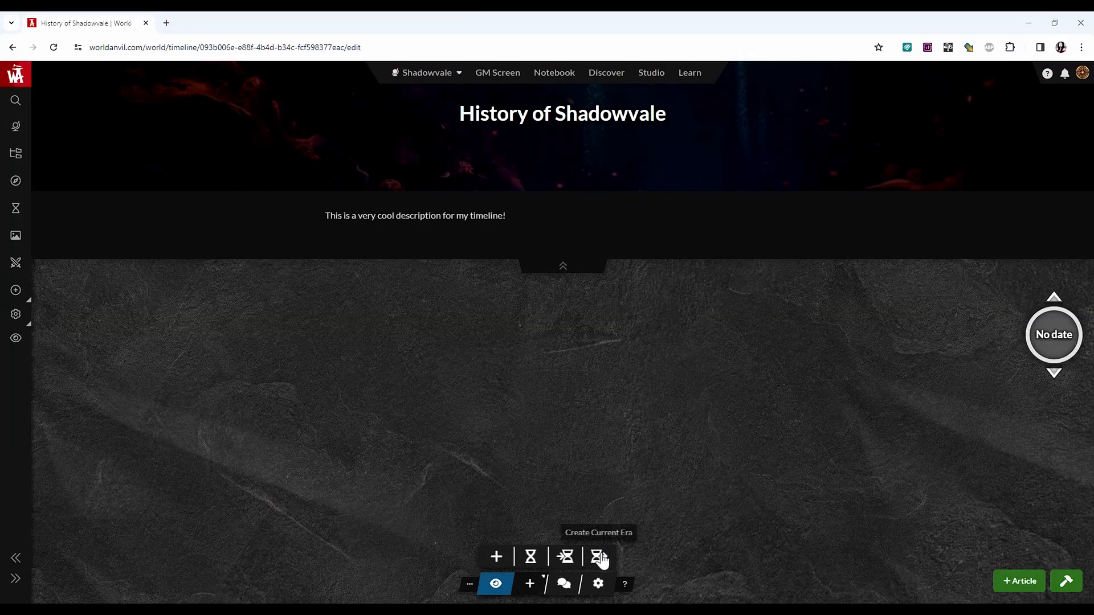
click(570, 558)
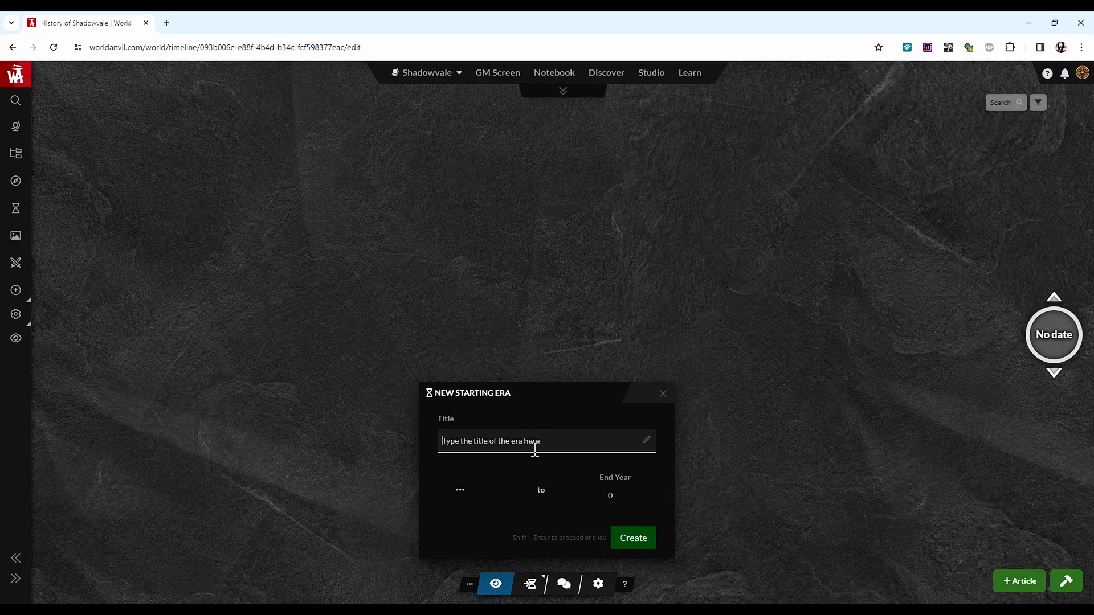
text(Pre-History)
click(611, 501)
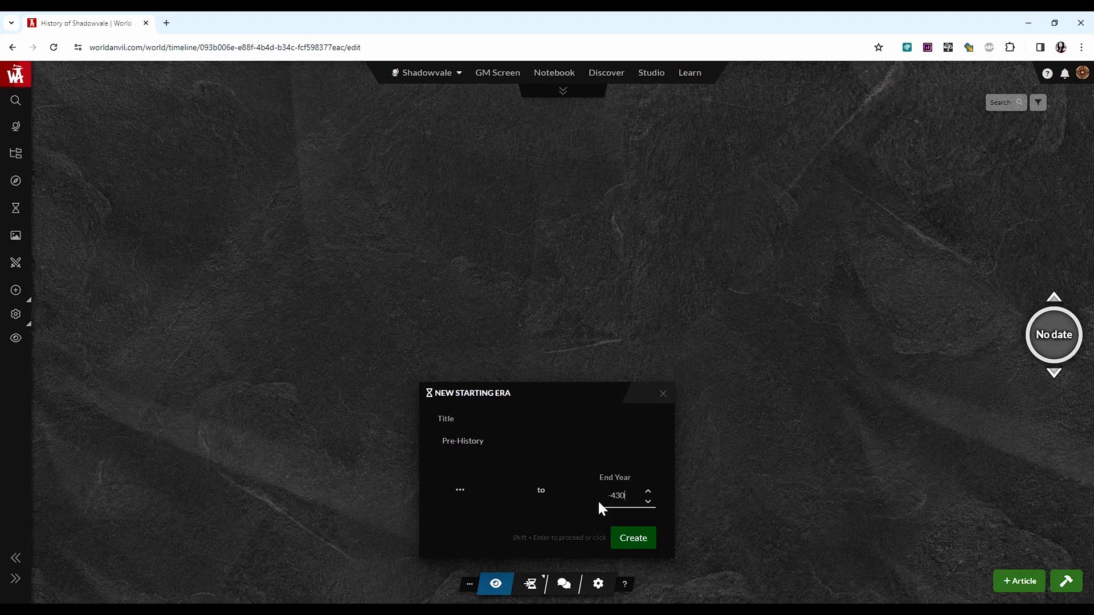
text(-4306)
click(638, 544)
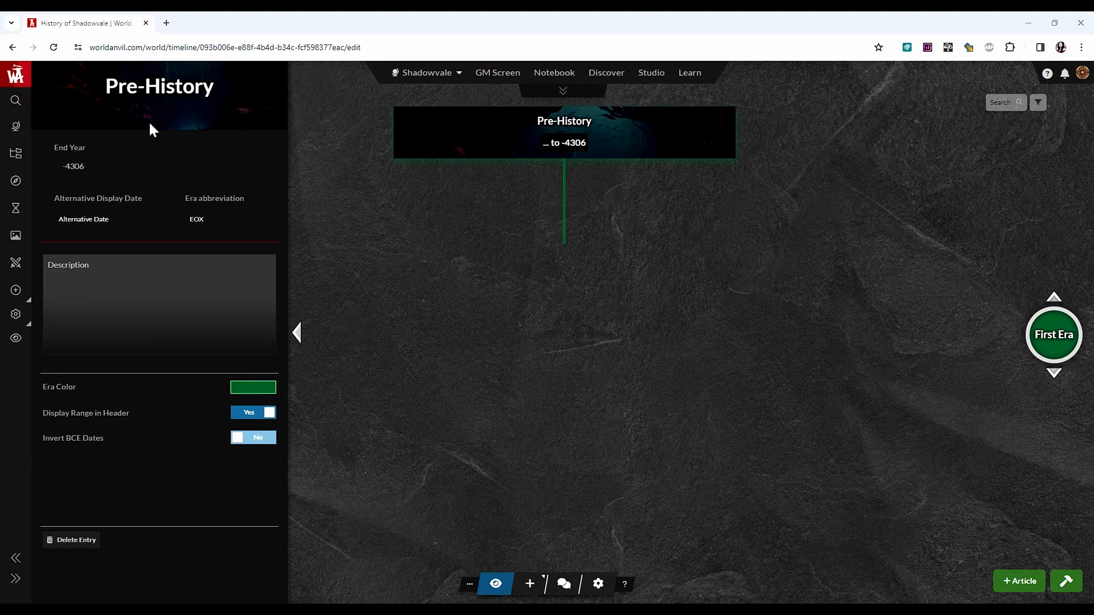
- Look through the all-images and unsorted galleries for a Pre-History header image, without choosing one
mouse_move(189, 107)
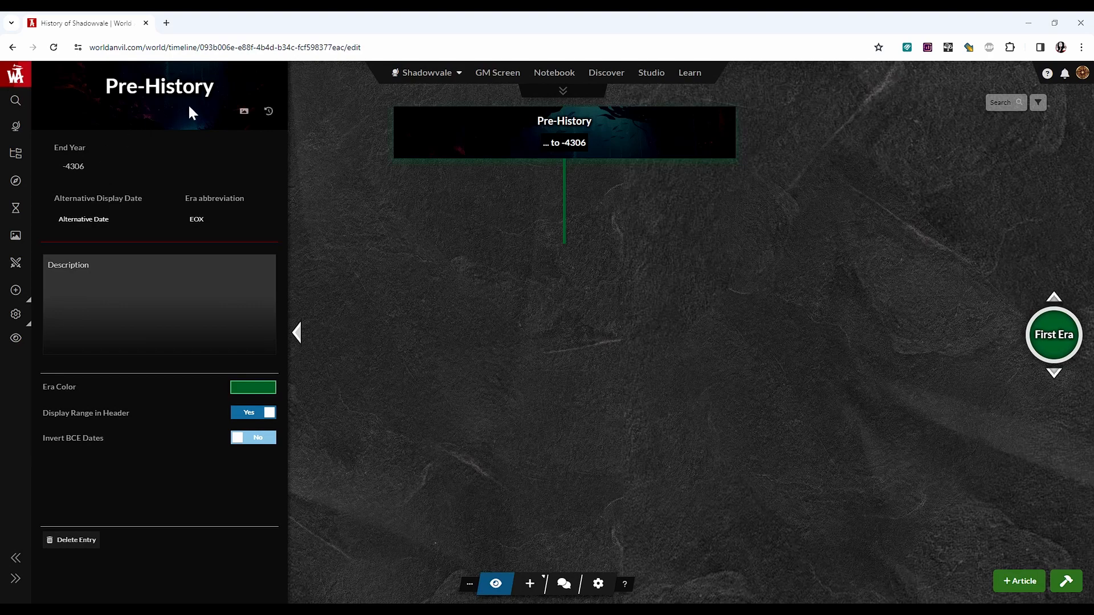
click(245, 113)
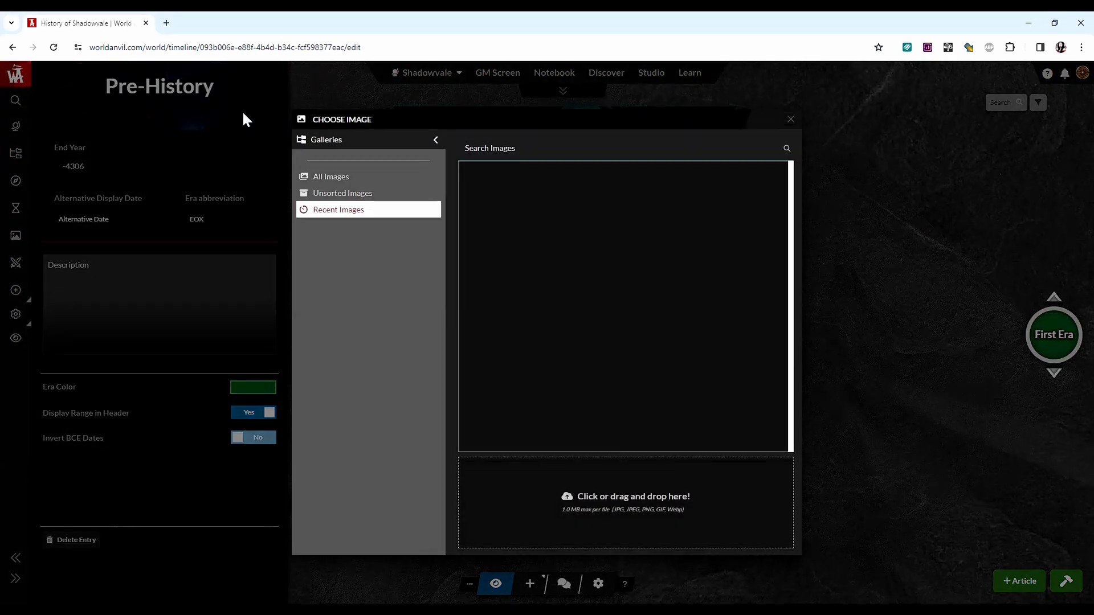
click(322, 178)
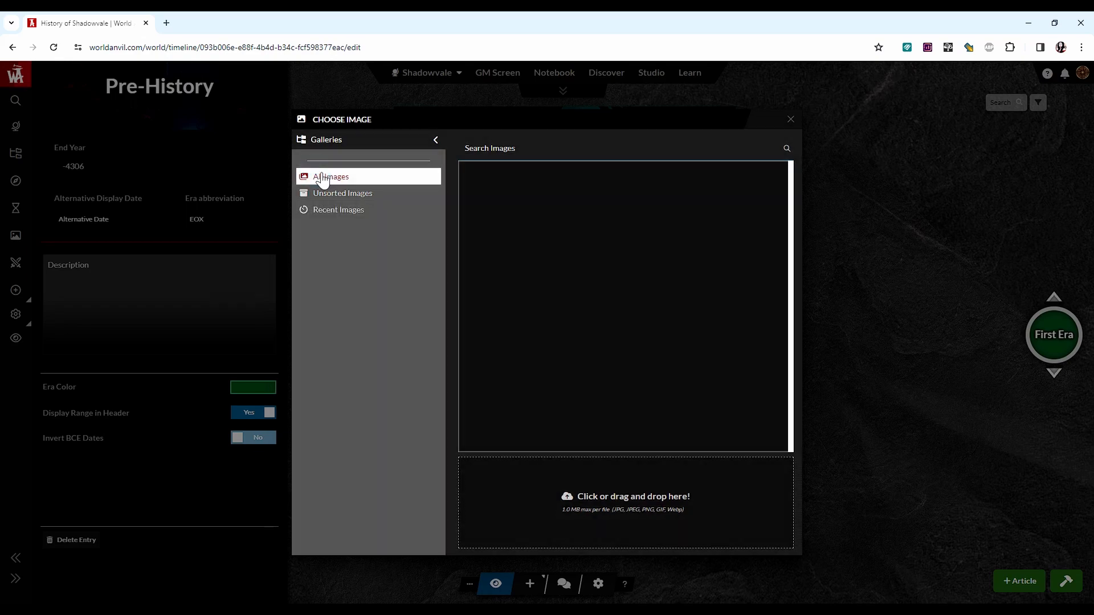
click(320, 191)
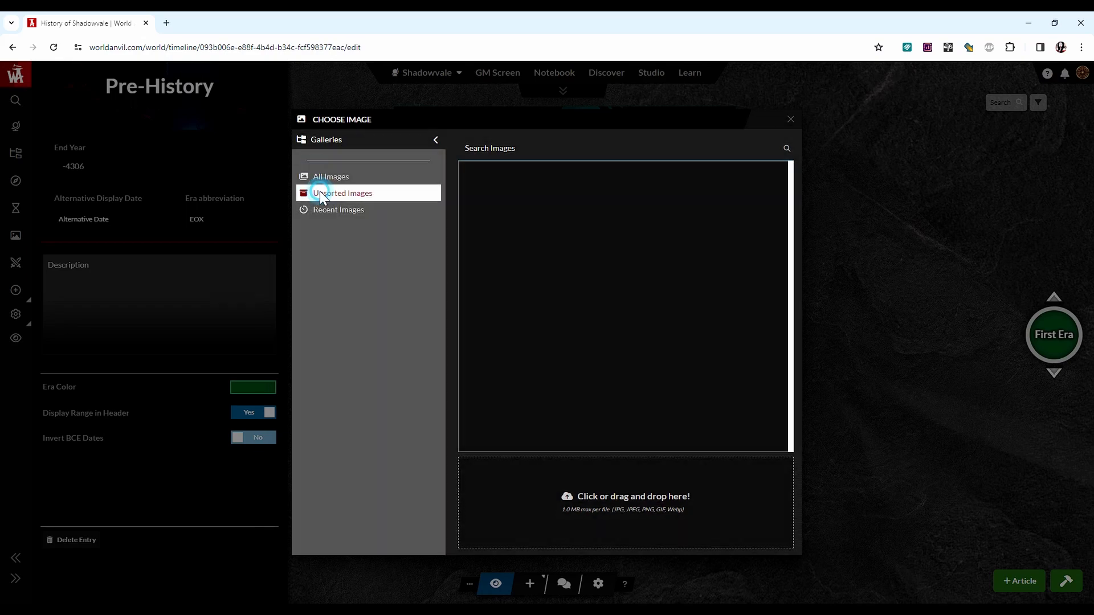
click(791, 120)
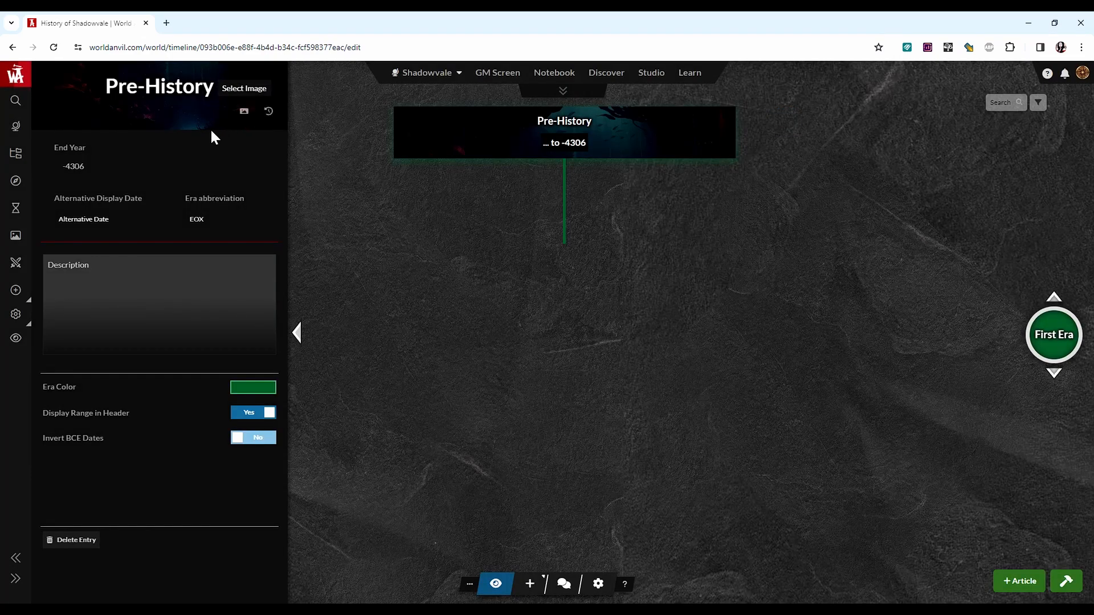
- Set the Pre-History era's abbreviation to PH
click(200, 227)
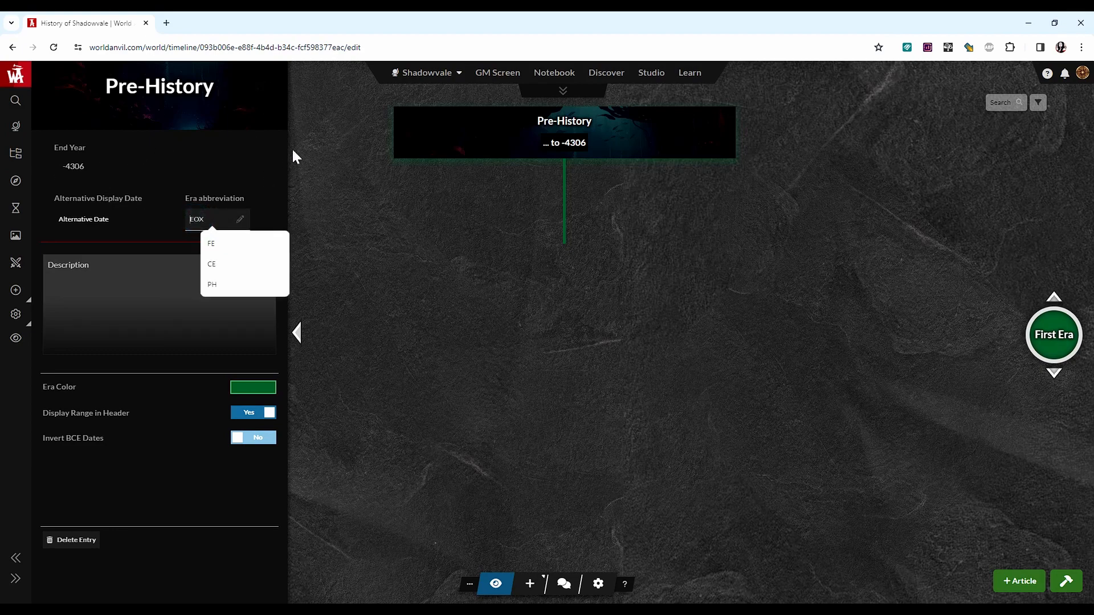
text(PH)
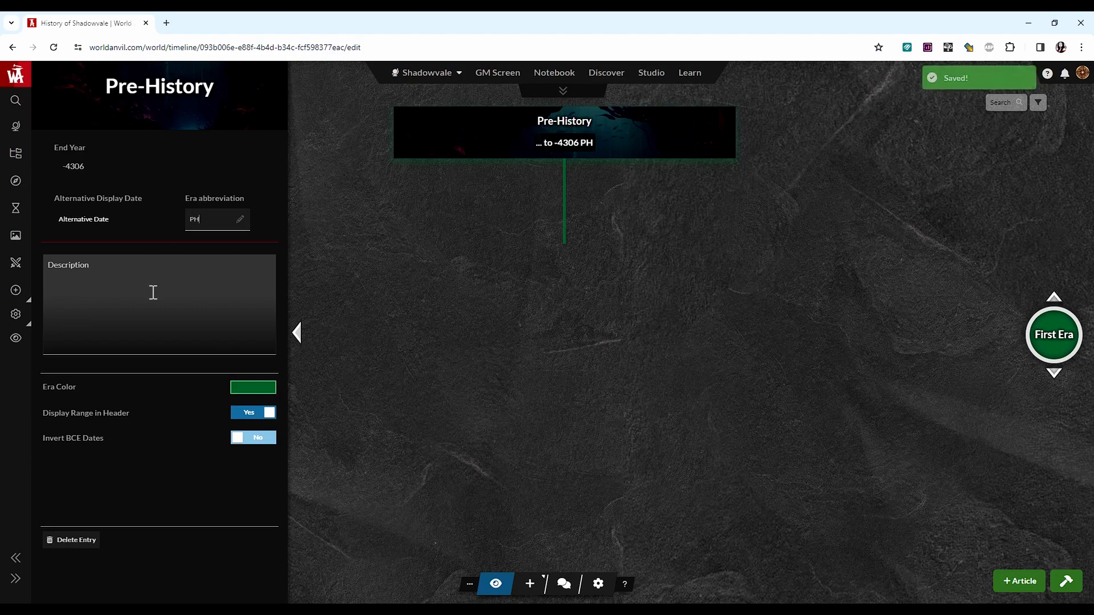
click(151, 291)
- Set the Pre-History era's color to red (#d33115) and turn off its date range in the header
click(252, 388)
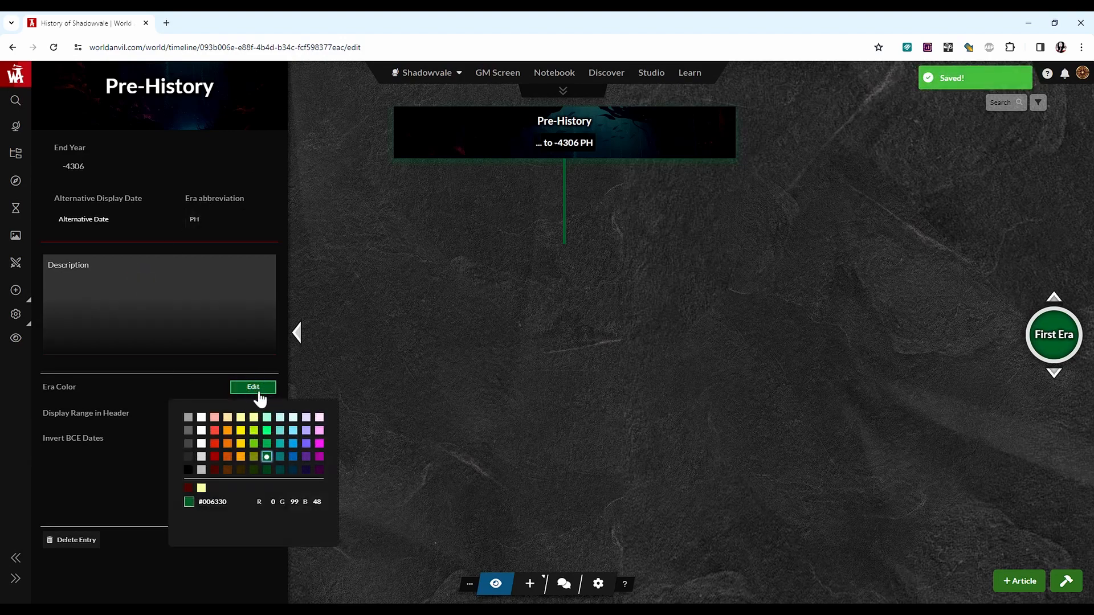
click(214, 443)
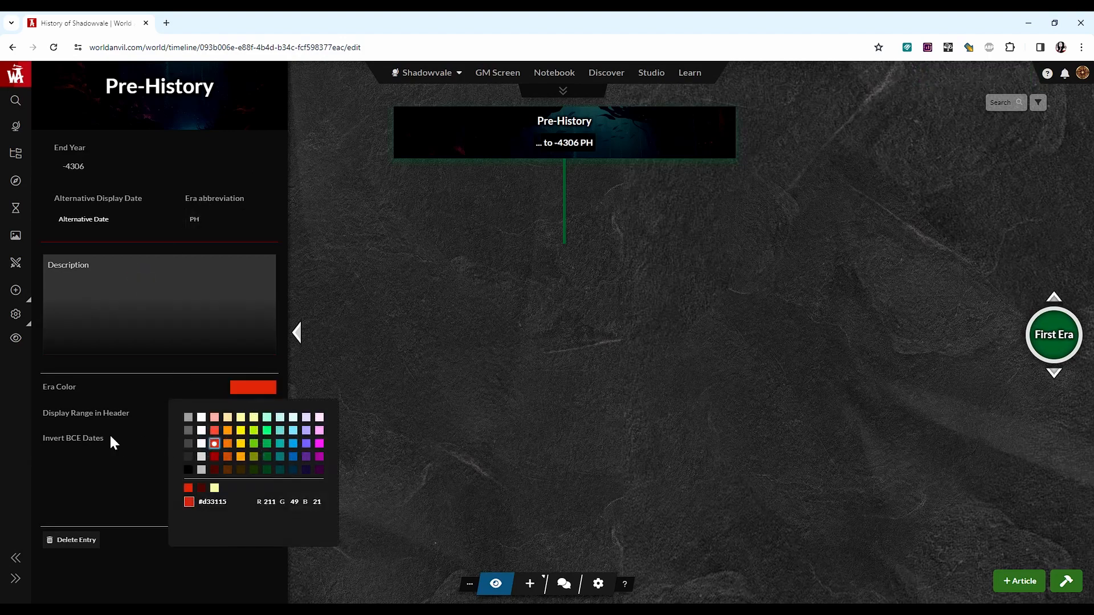
click(87, 471)
click(248, 412)
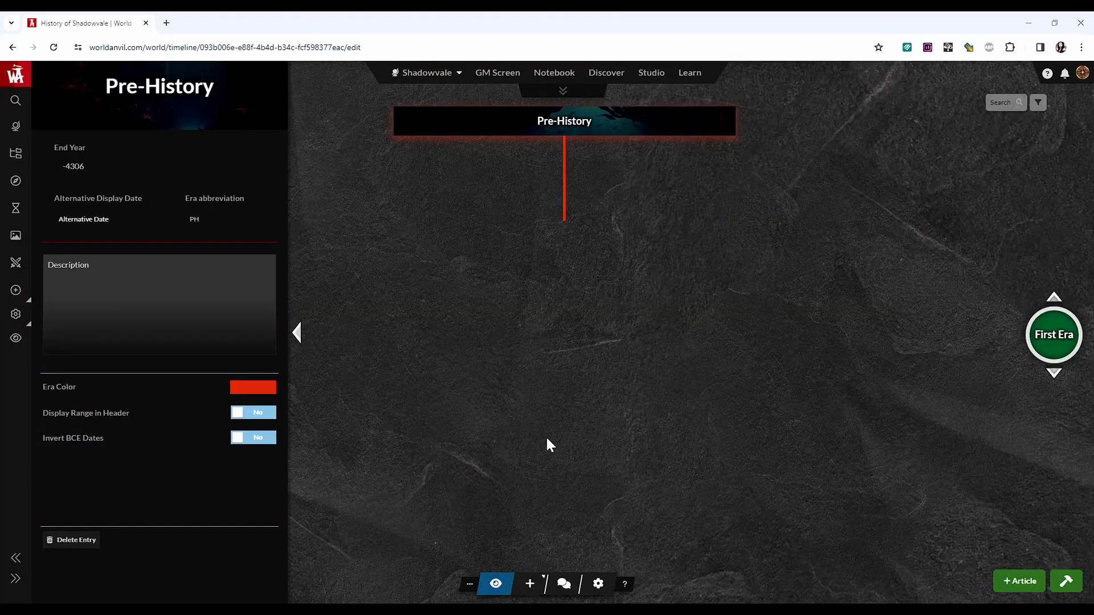
- Create an ending era titled The Present with the start year 385
click(550, 582)
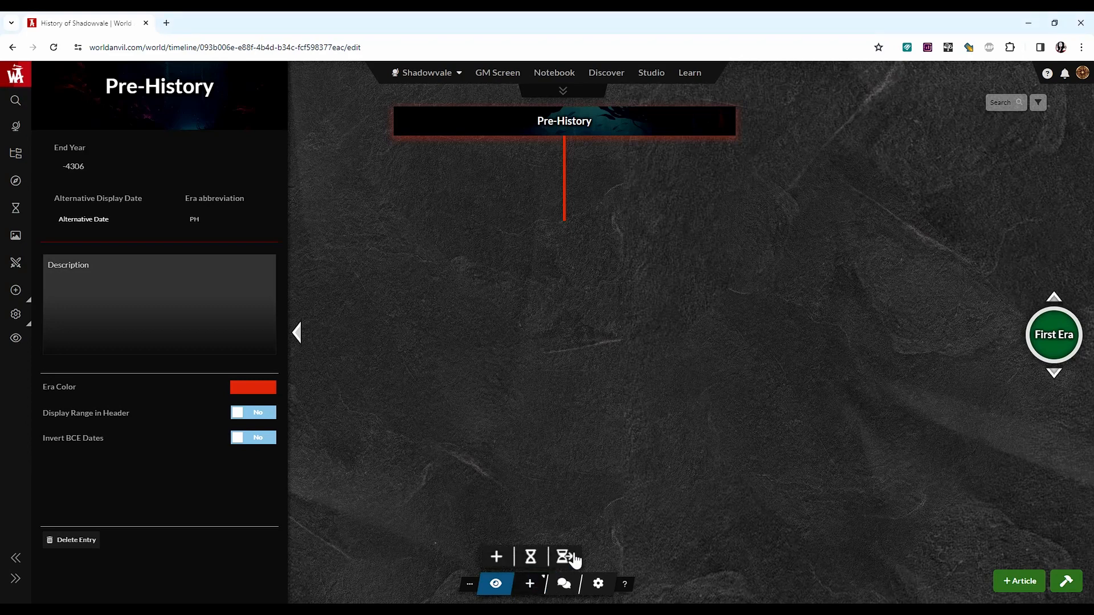
click(570, 556)
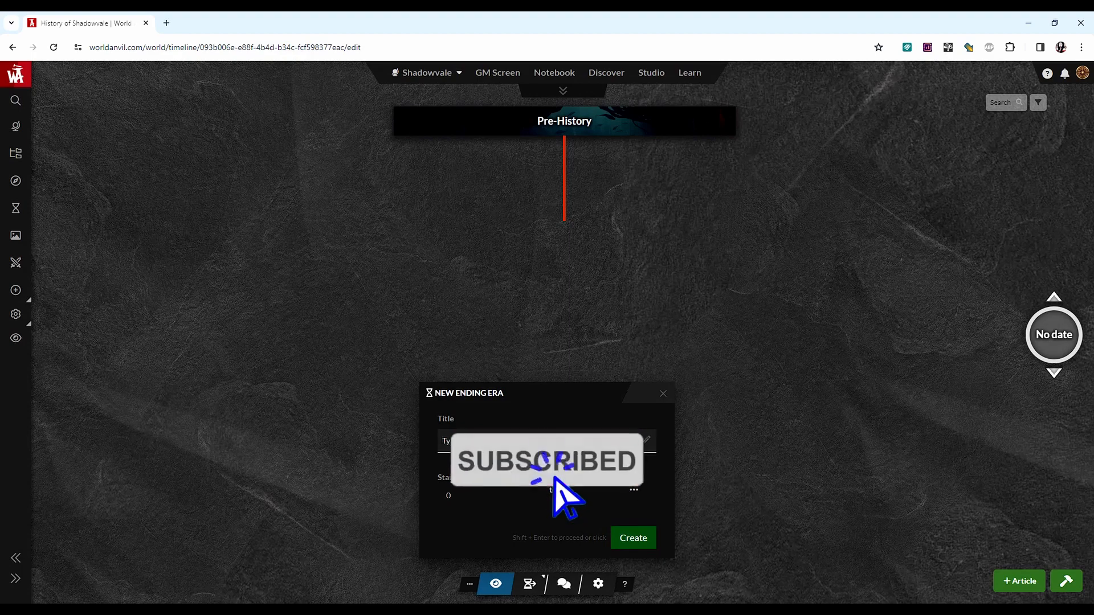
text(The)
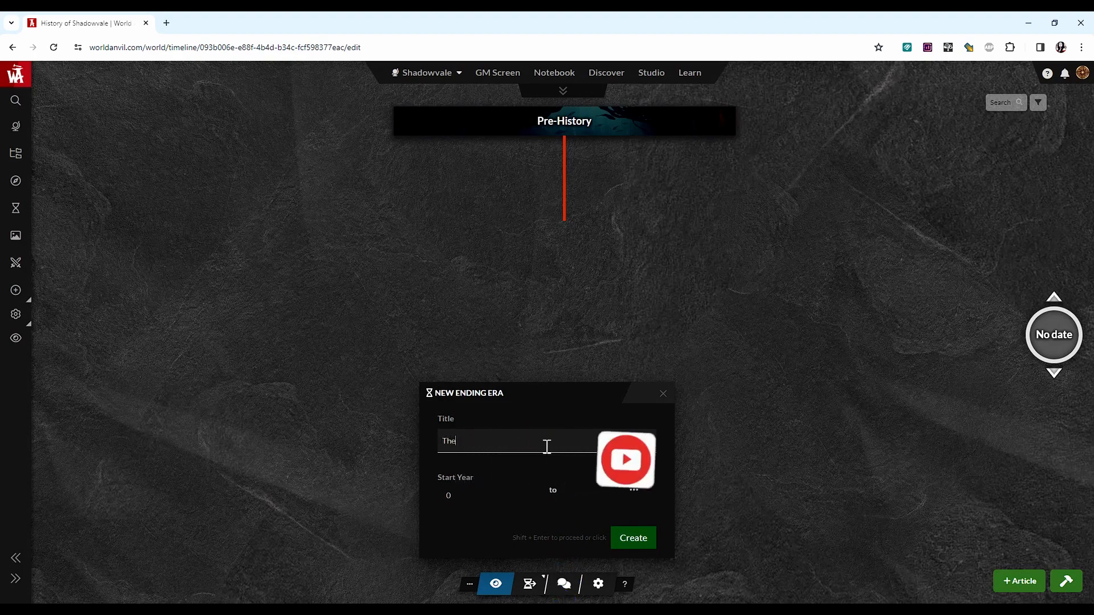
text( Present)
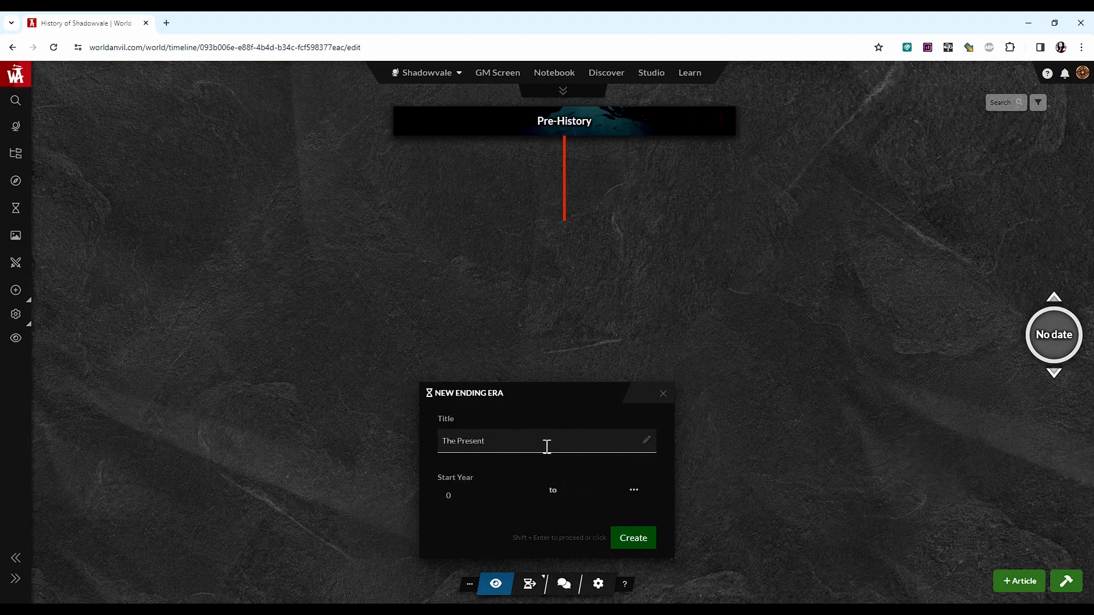
click(484, 502)
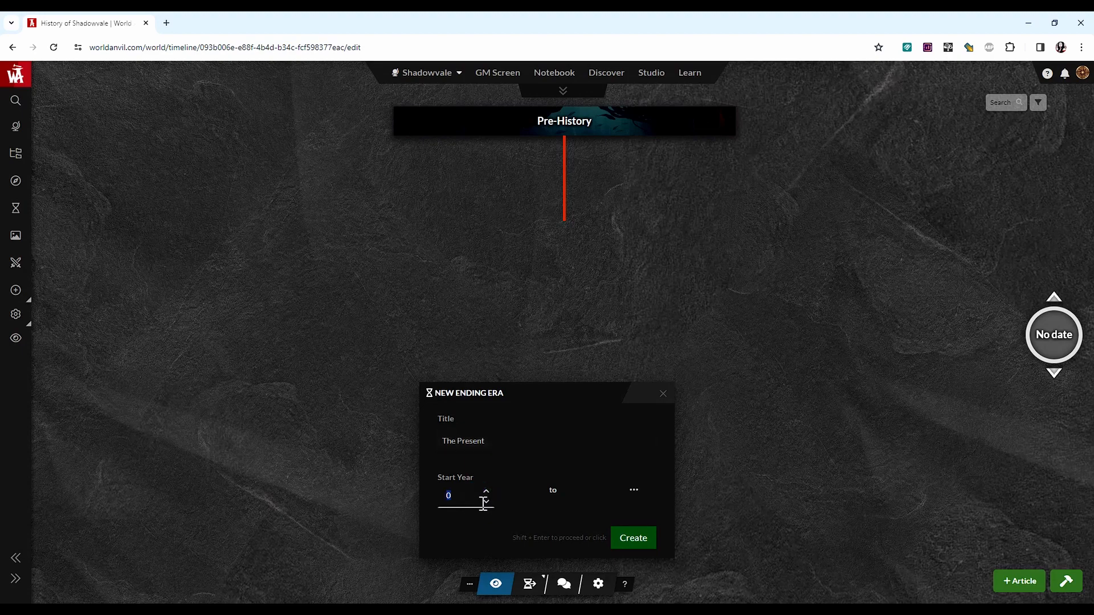
click(637, 545)
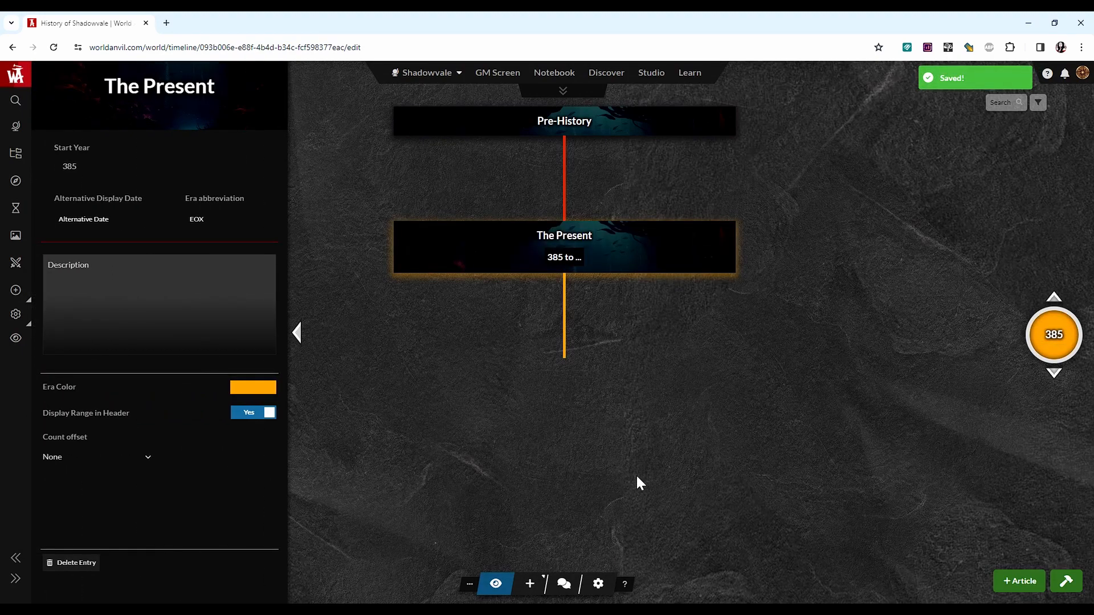
- Give The Present era the abbreviation TP and set its count offset to restart dates at 1
click(205, 227)
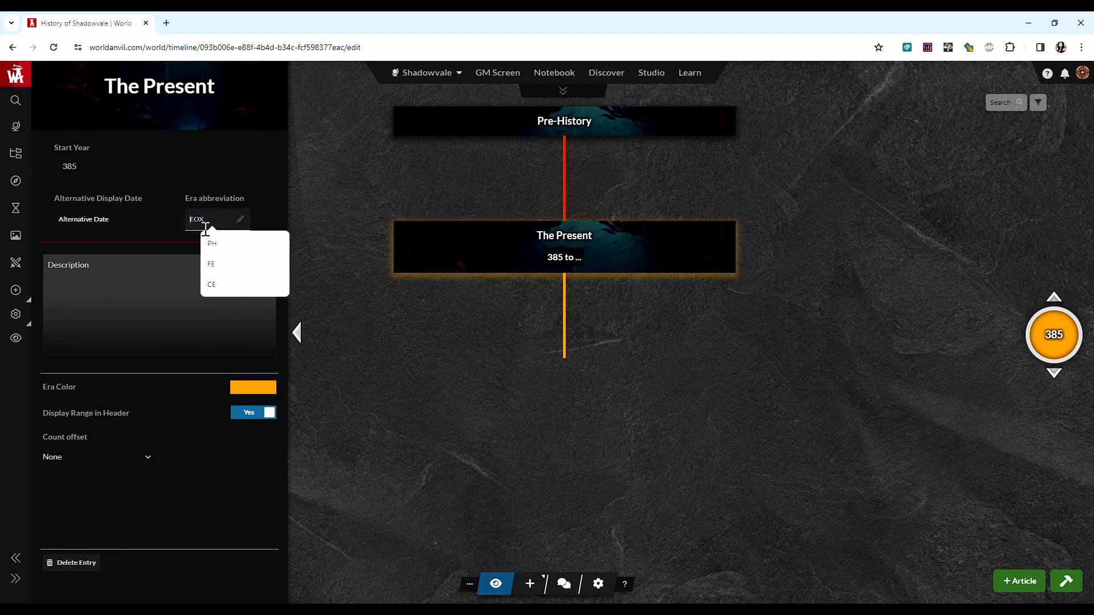
text(TP)
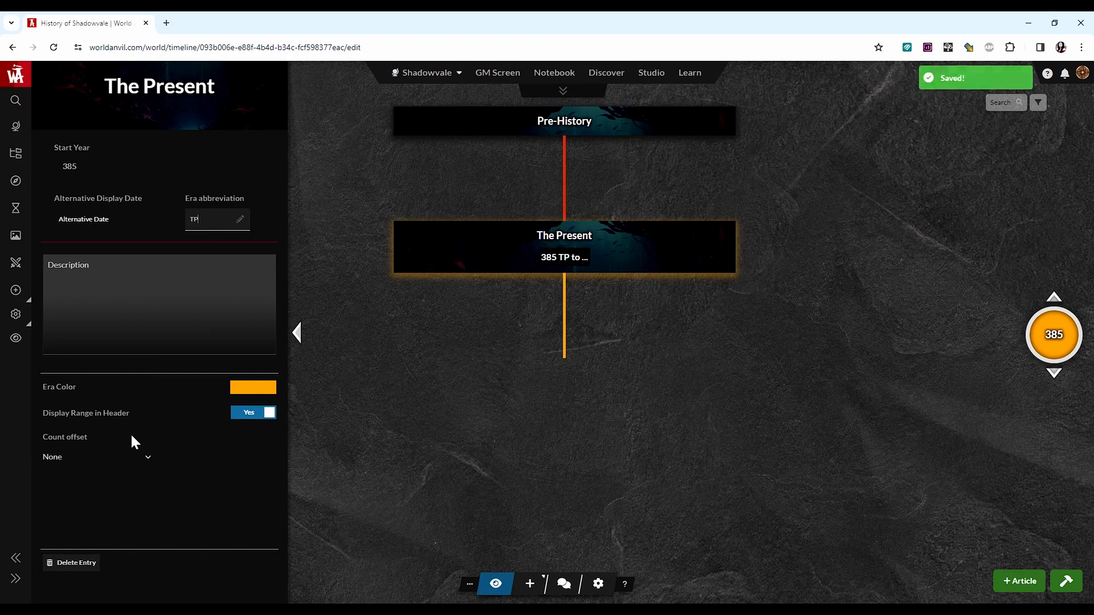
click(147, 461)
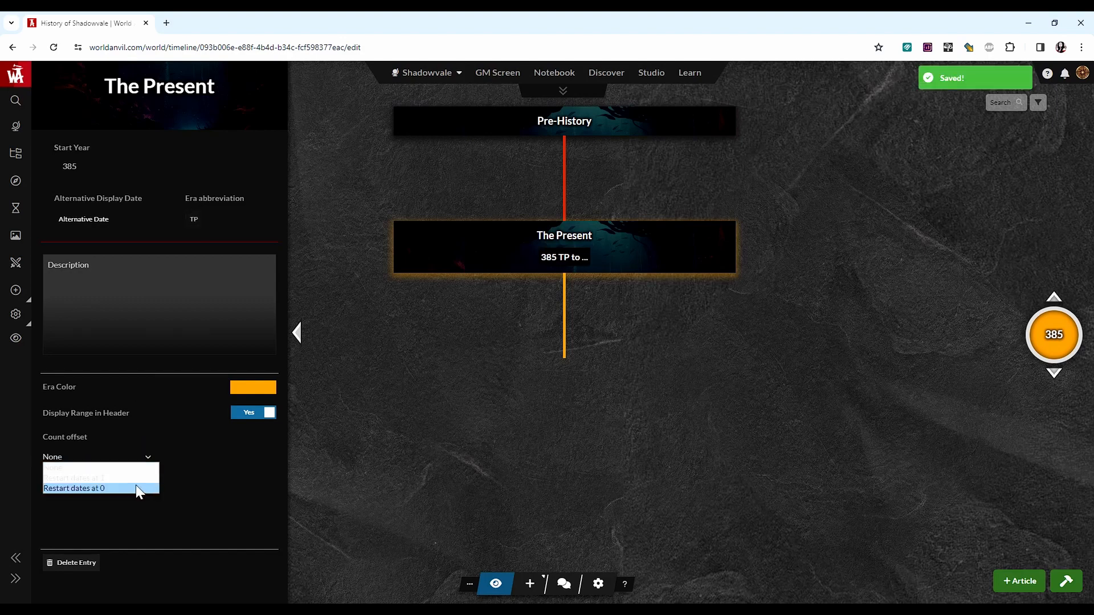
click(135, 477)
click(159, 510)
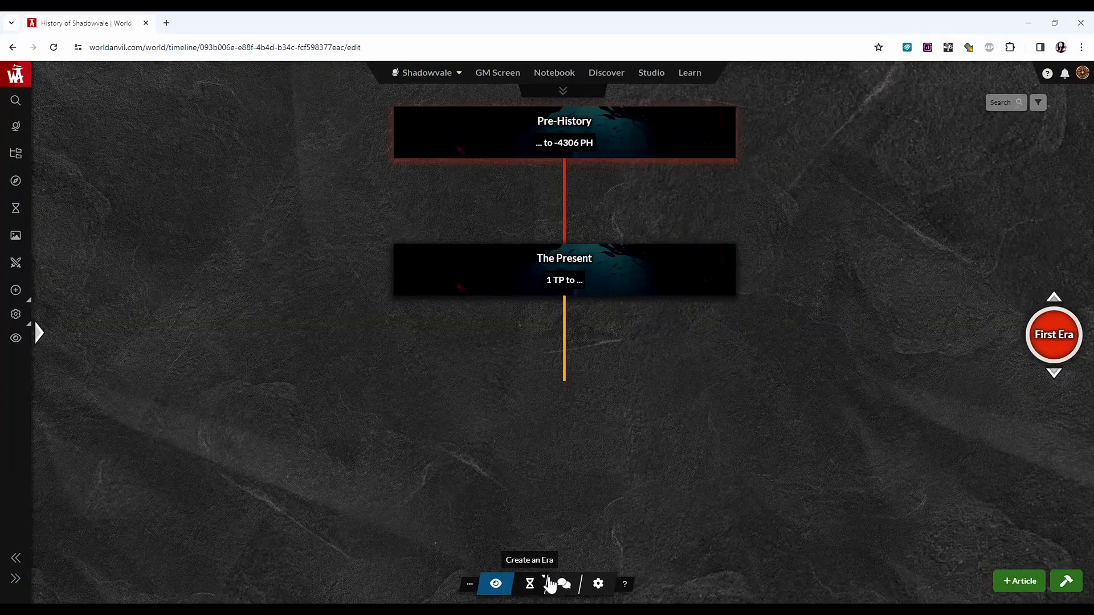
- Create an era titled A1 with the start year -4305 and the end year -3304
mouse_move(533, 583)
click(532, 557)
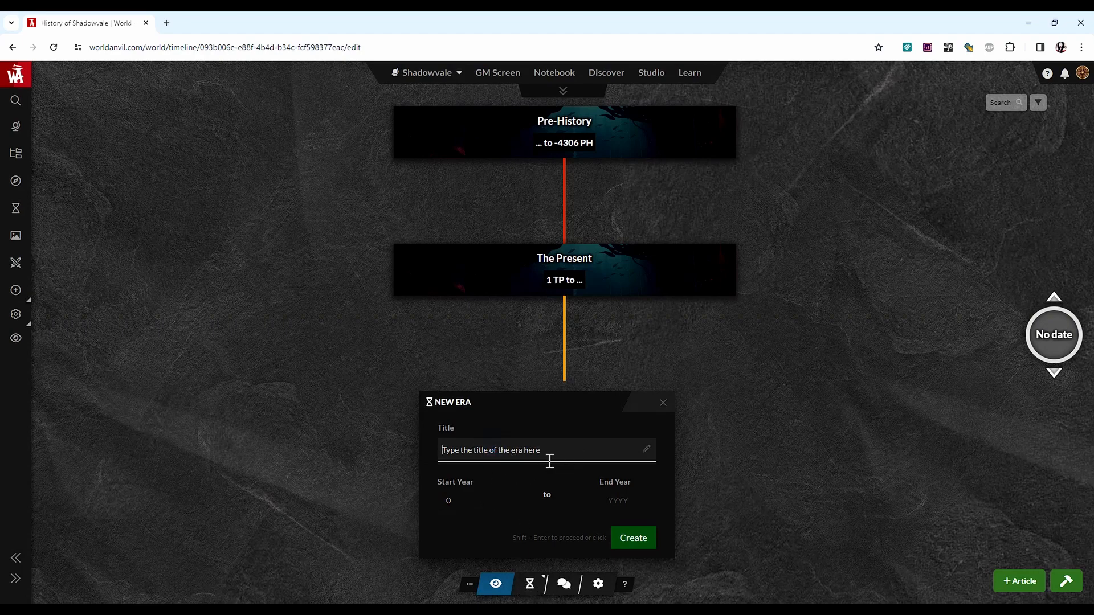
click(470, 506)
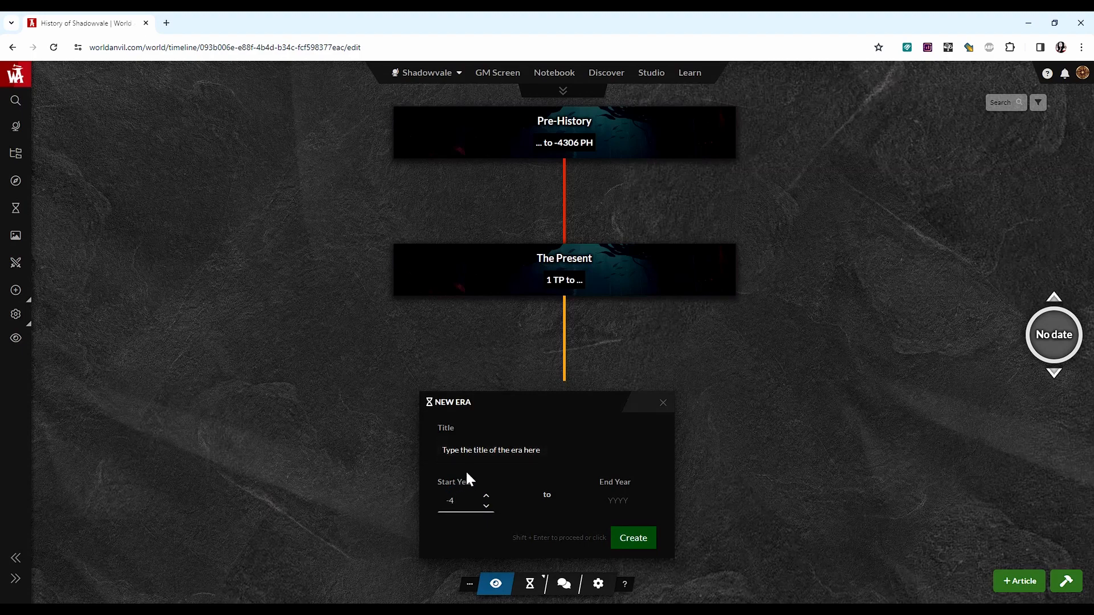
text(-4305)
click(619, 504)
text(-3)
click(549, 452)
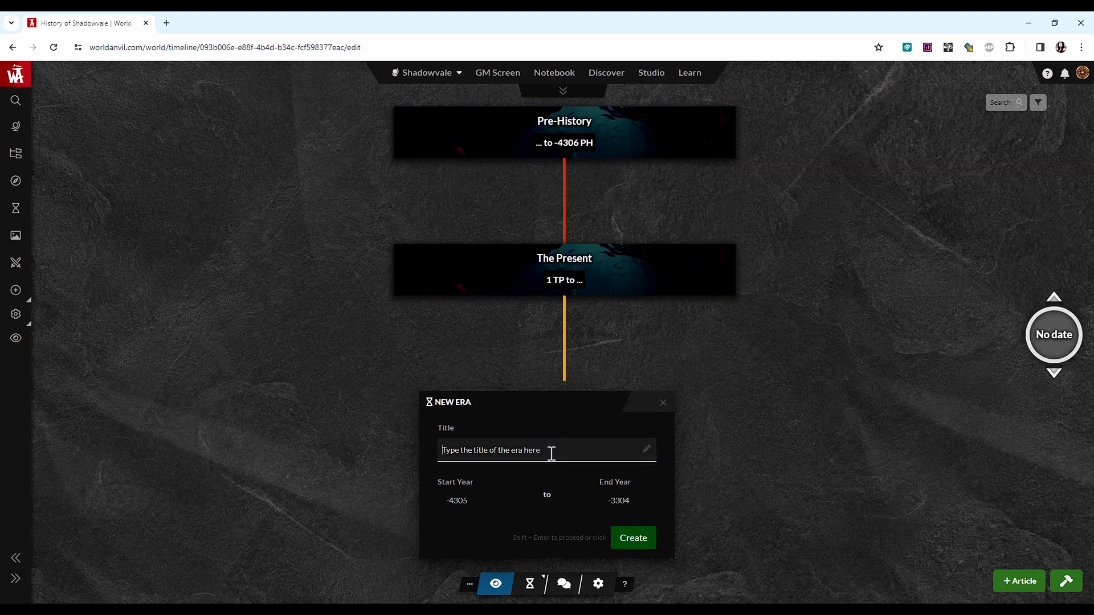
text(A1)
click(642, 542)
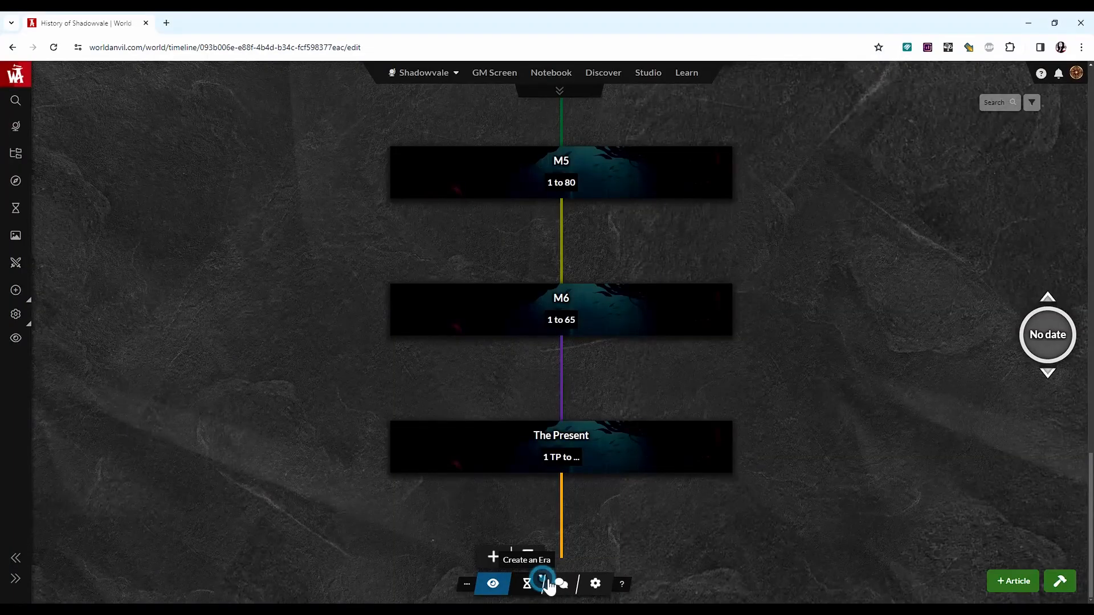
- Create an event titled War with the start year 385 and the end year 392
click(501, 557)
text(War)
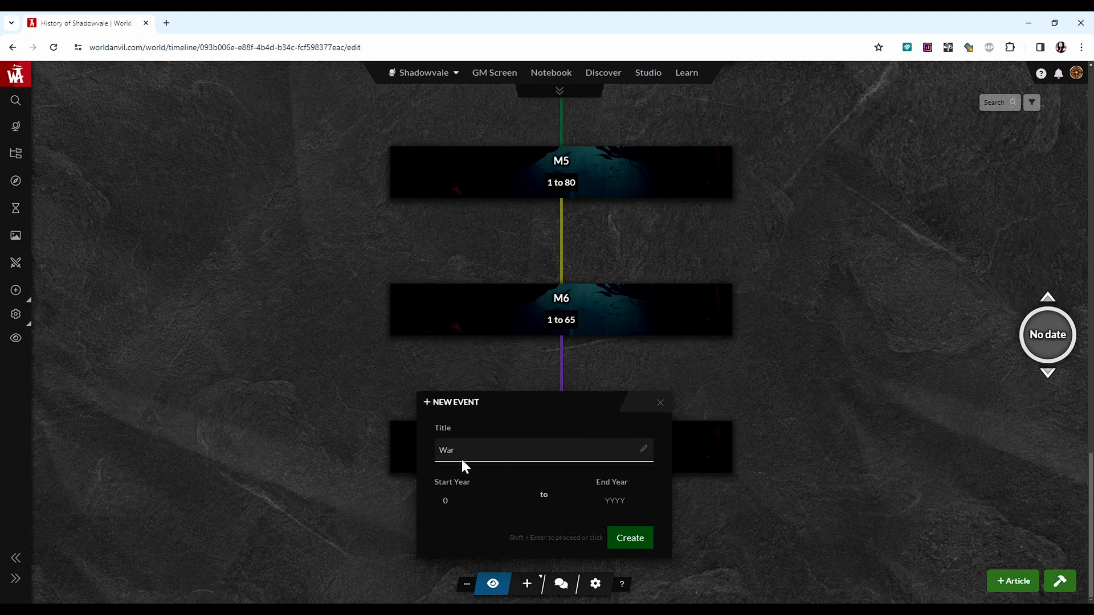
click(474, 498)
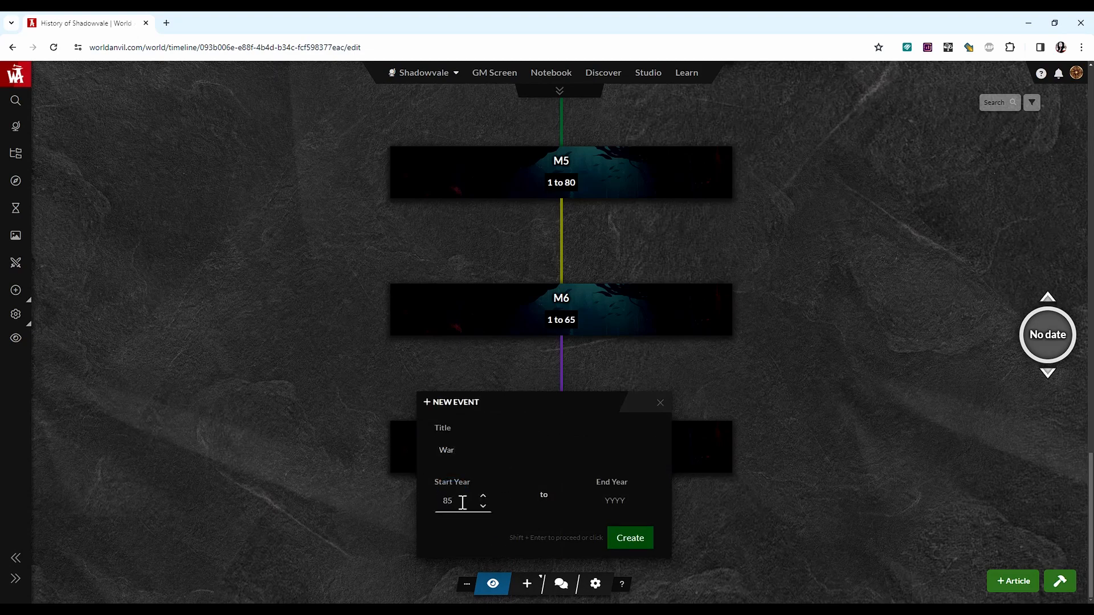
key(Tab)
text(18)
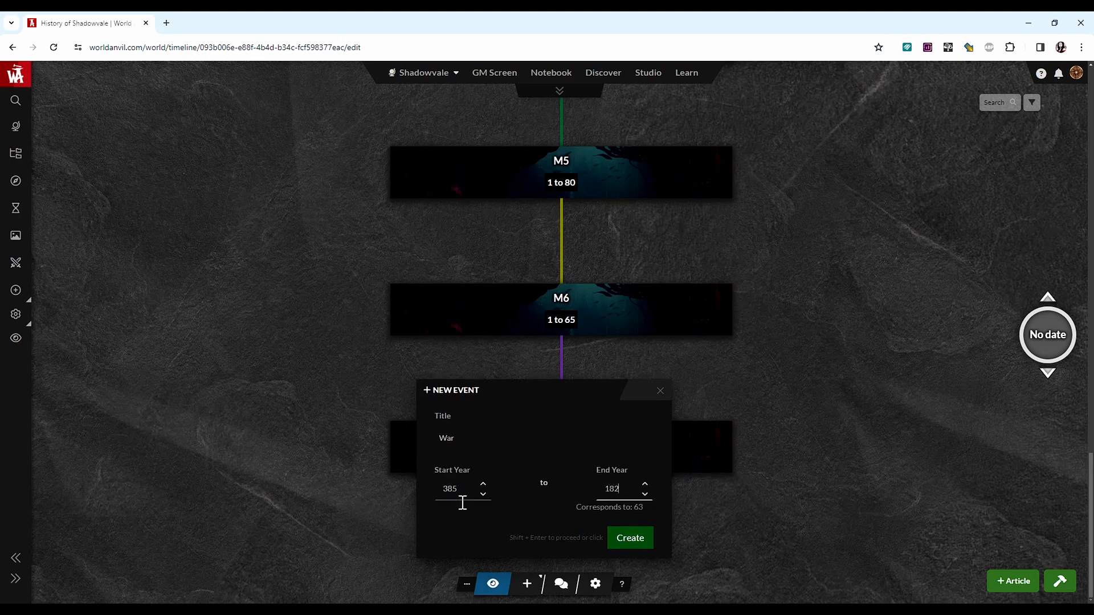
click(639, 546)
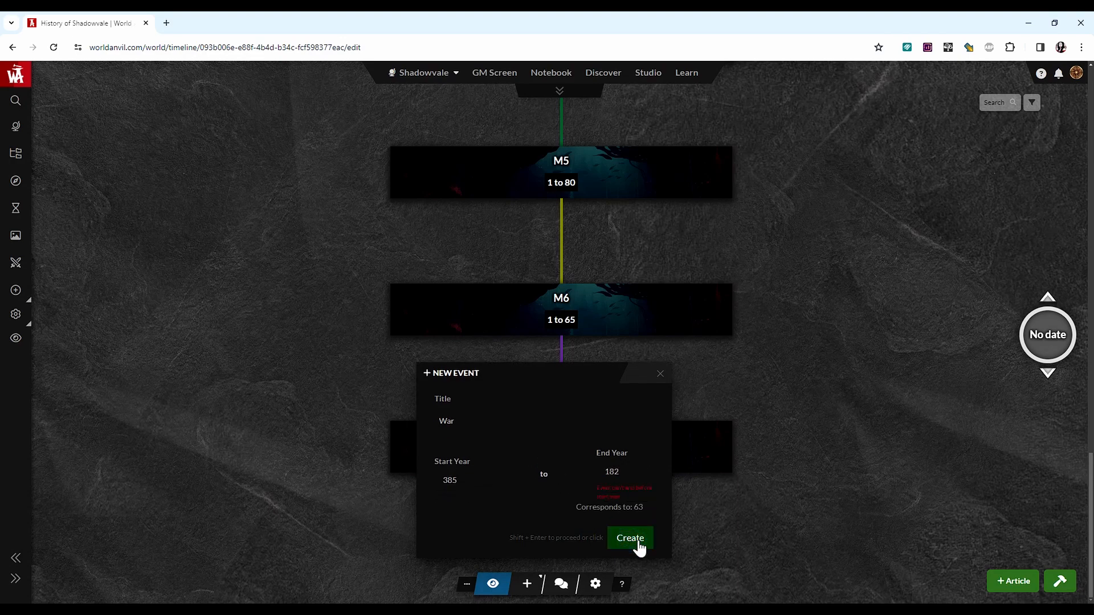
click(607, 469)
drag(615, 477, 610, 482)
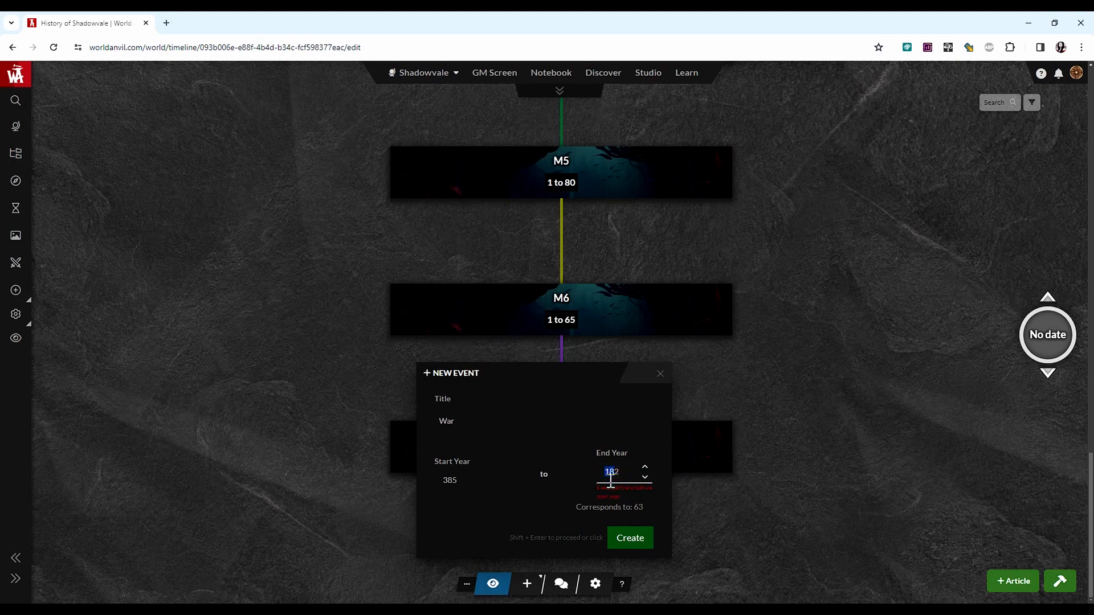
text(392)
click(637, 539)
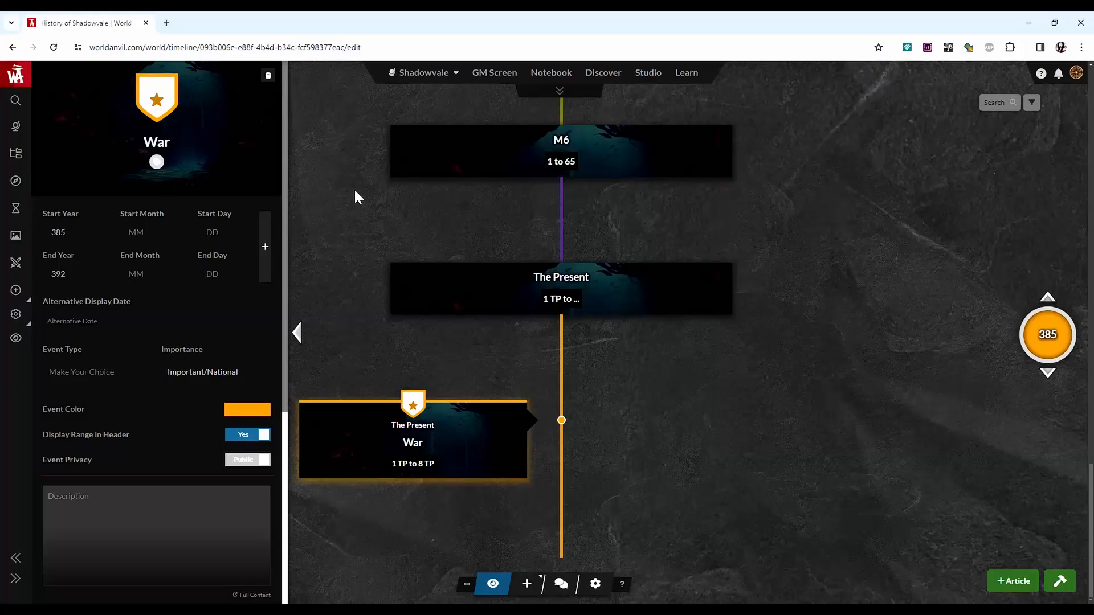
- Look through the War event's settings and its image chooser without picking an image
scroll(215, 251, down, 4)
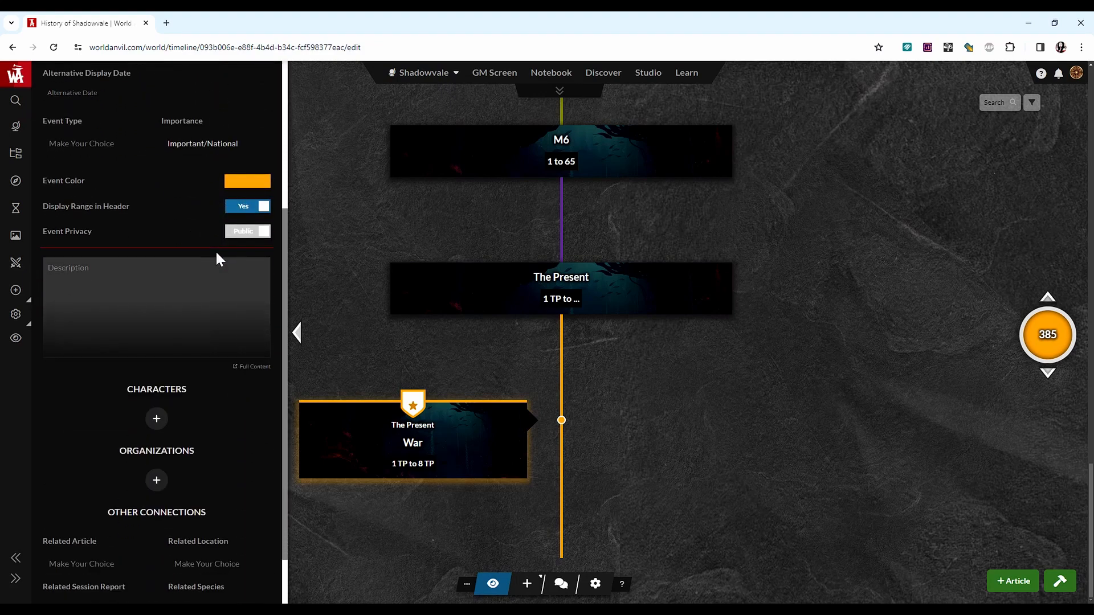
scroll(217, 252, down, 1)
click(224, 262)
scroll(225, 262, up, 1)
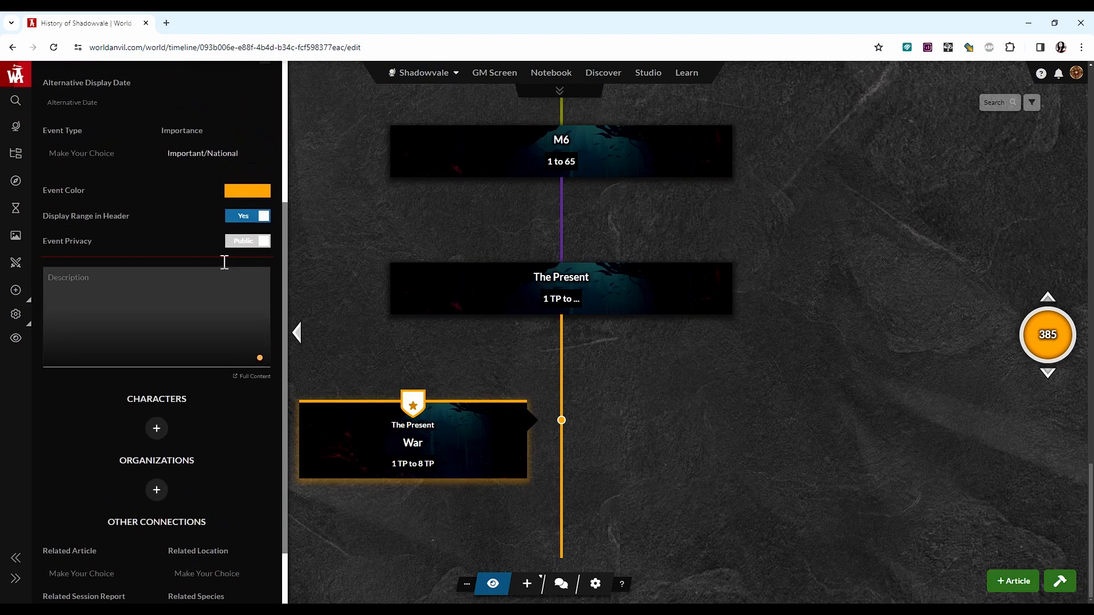
scroll(225, 259, up, 4)
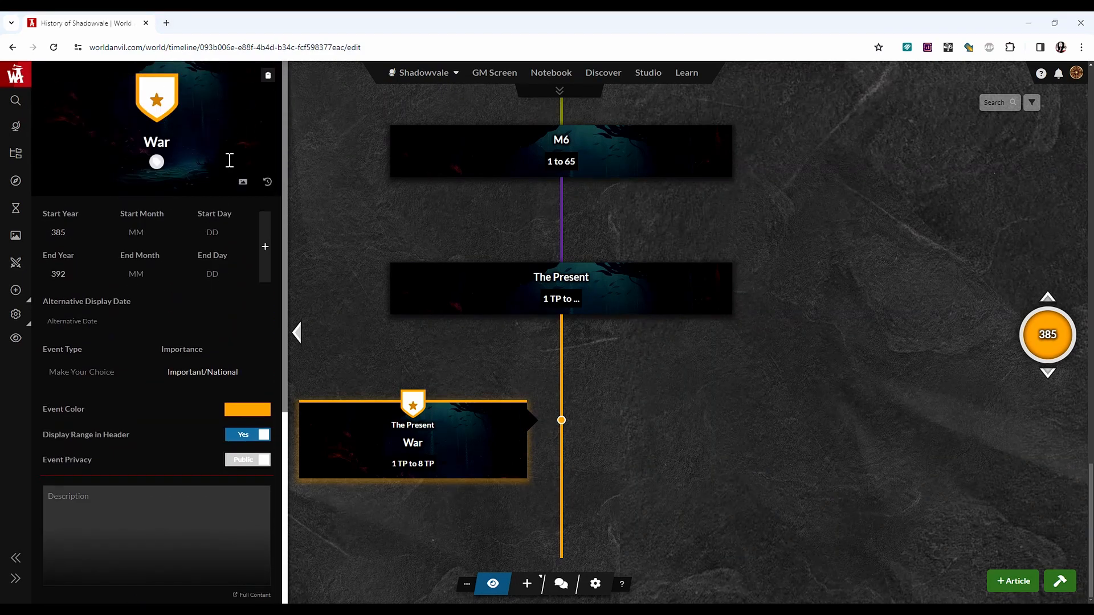
click(243, 182)
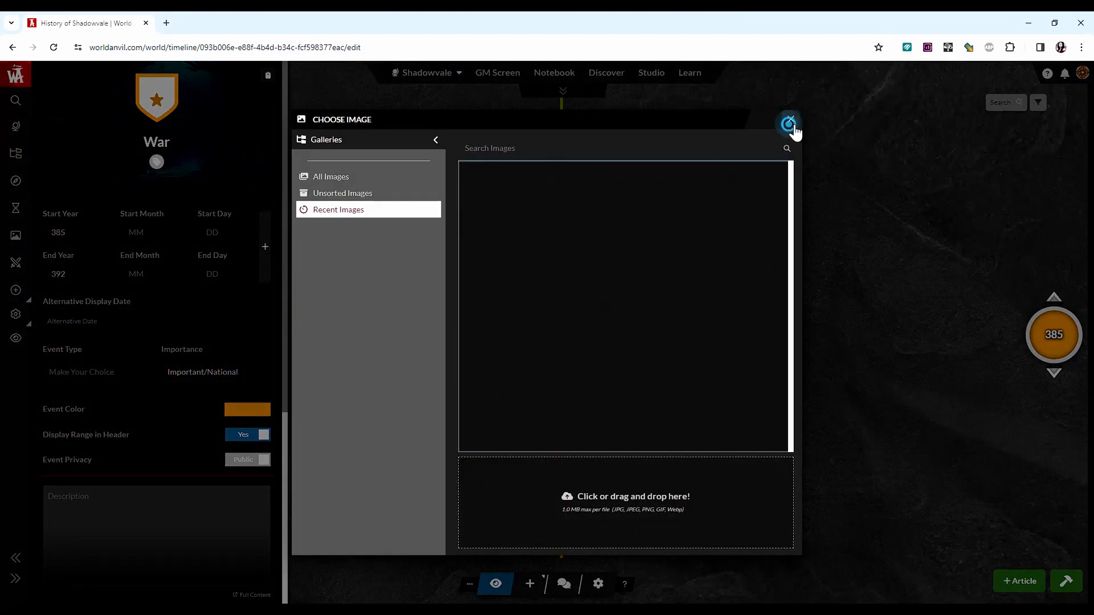
click(790, 123)
- Add the tags sartas and test to the War event
scroll(165, 126, down, 2)
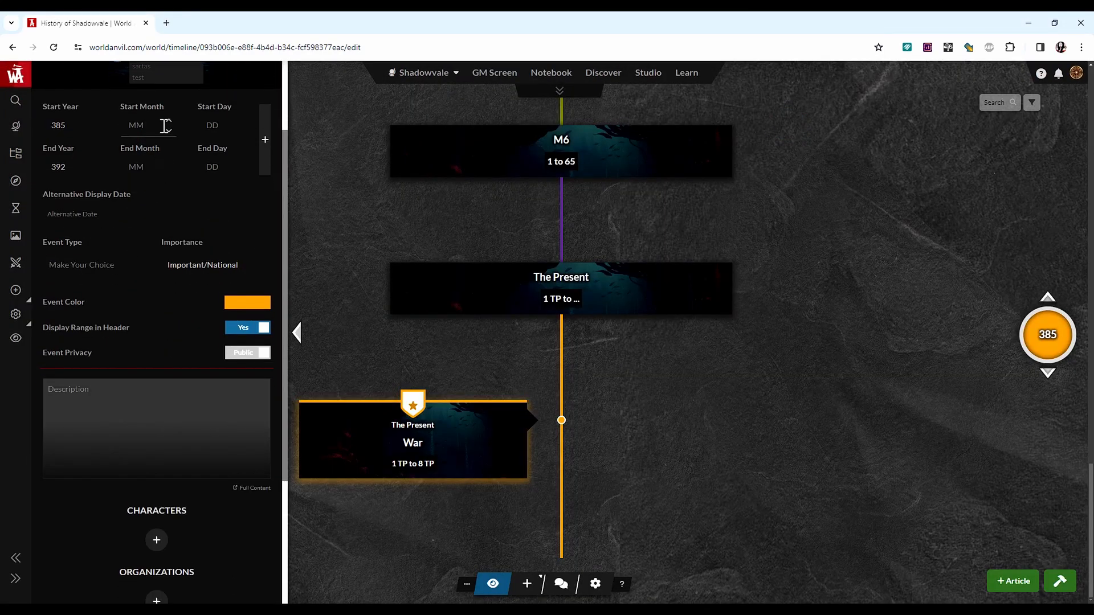
scroll(147, 105, up, 1)
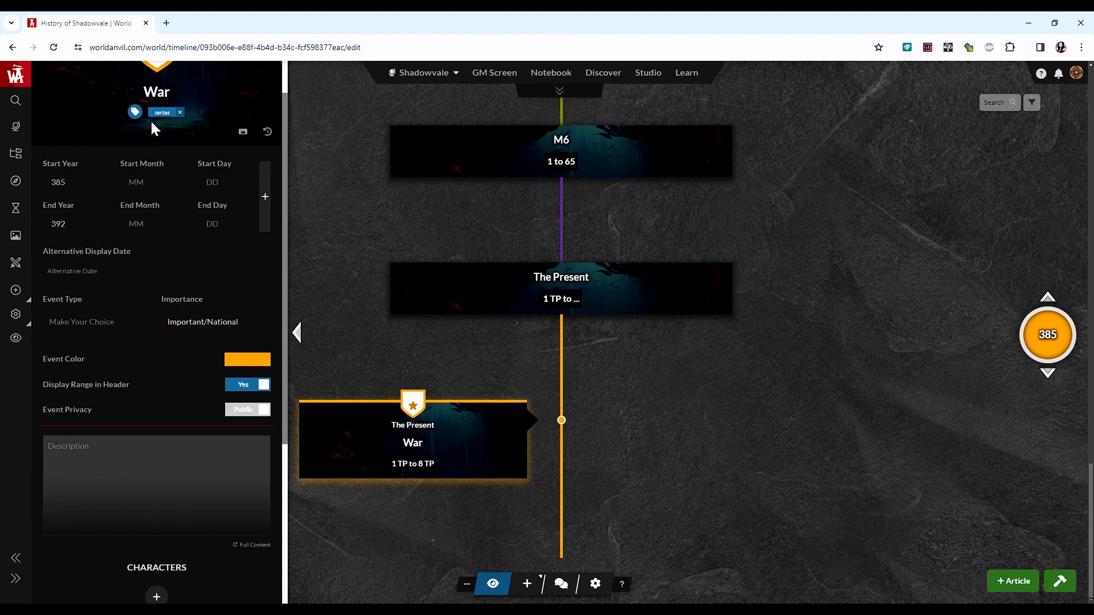
scroll(121, 139, up, 1)
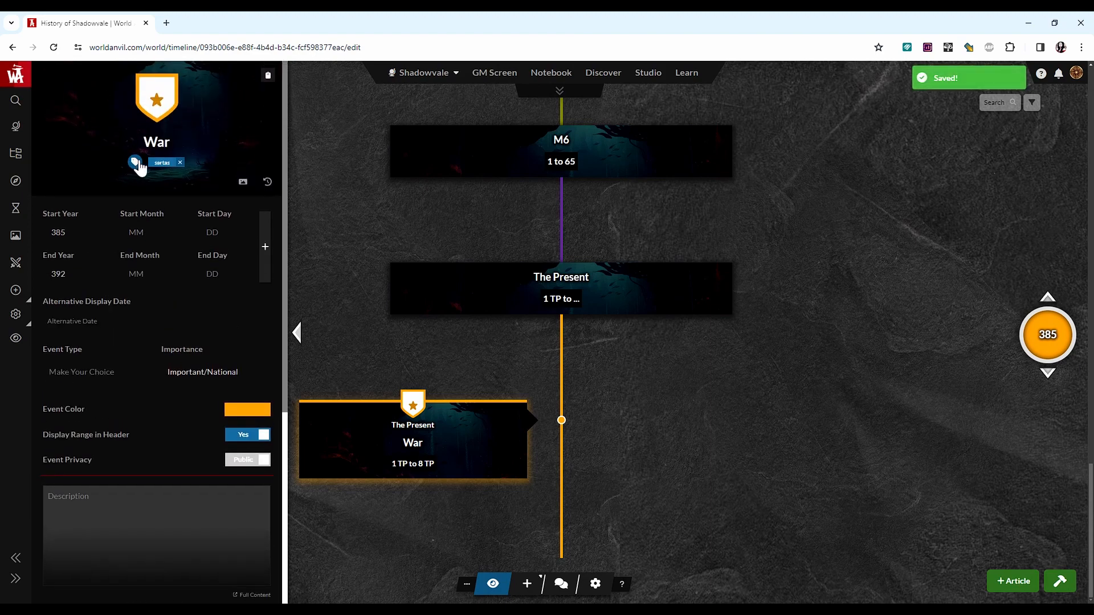
click(140, 167)
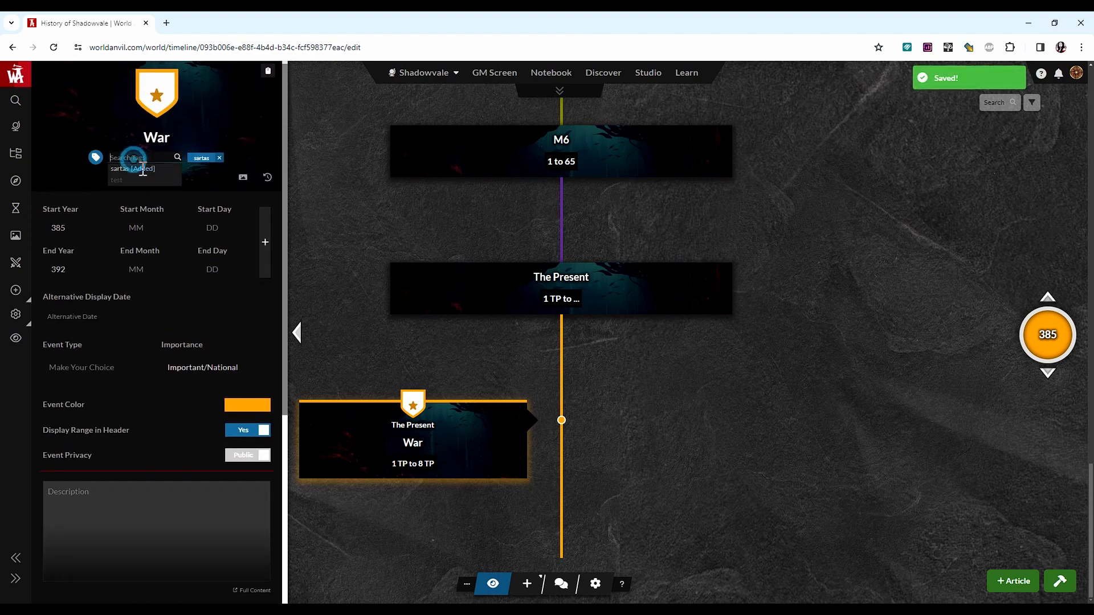
scroll(147, 139, down, 2)
scroll(135, 141, up, 2)
click(127, 185)
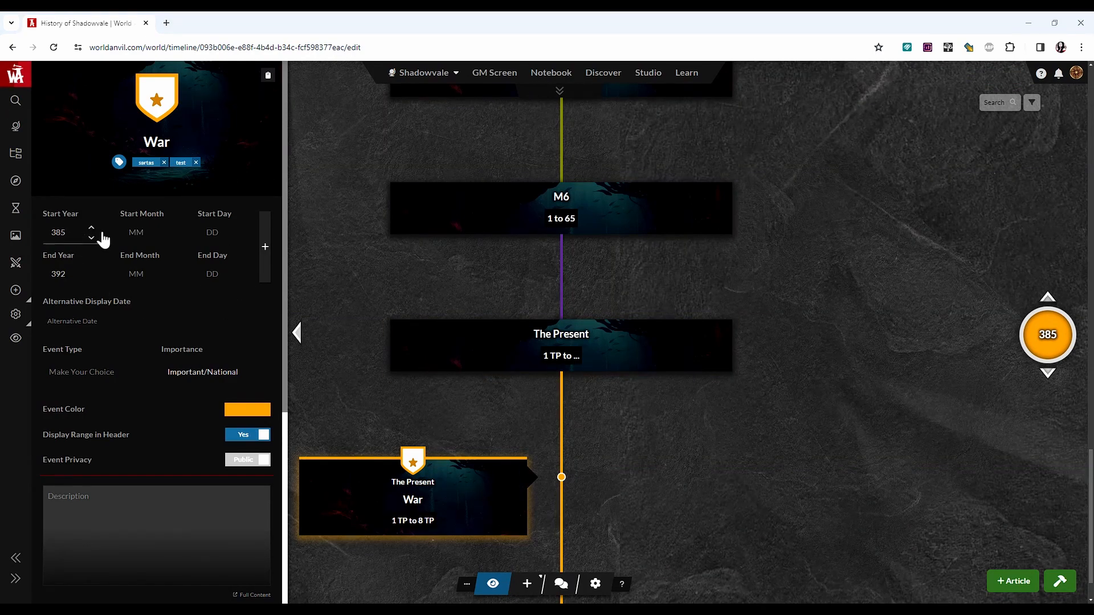
- Set the War event's start to month 10, day 22, hour 19, with the alternative display date "Year of the War!"
click(144, 241)
click(214, 241)
text(22)
click(265, 247)
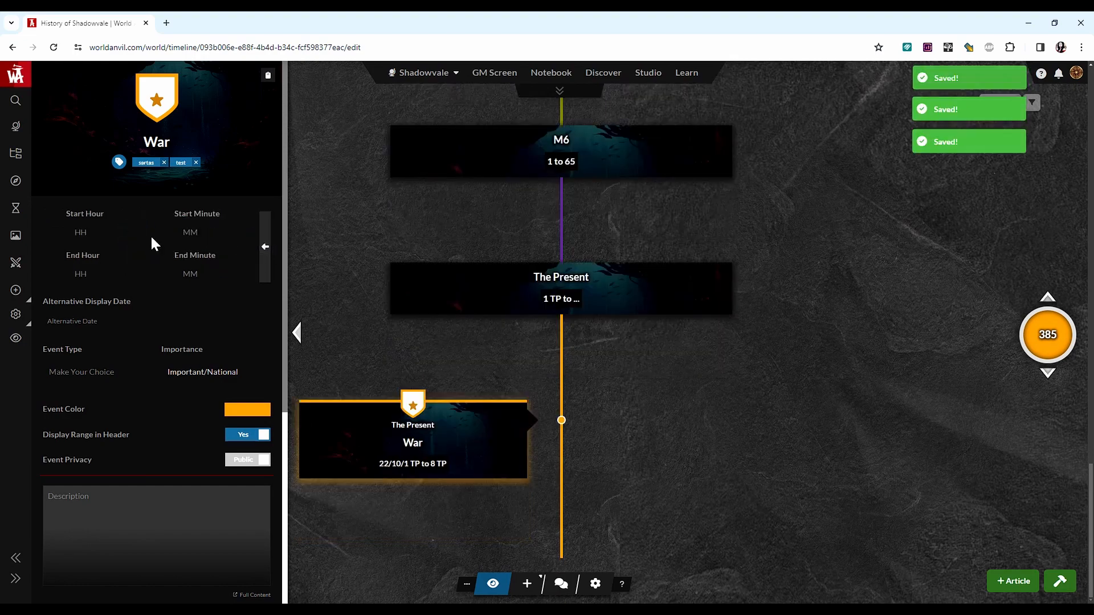
click(93, 241)
text(19)
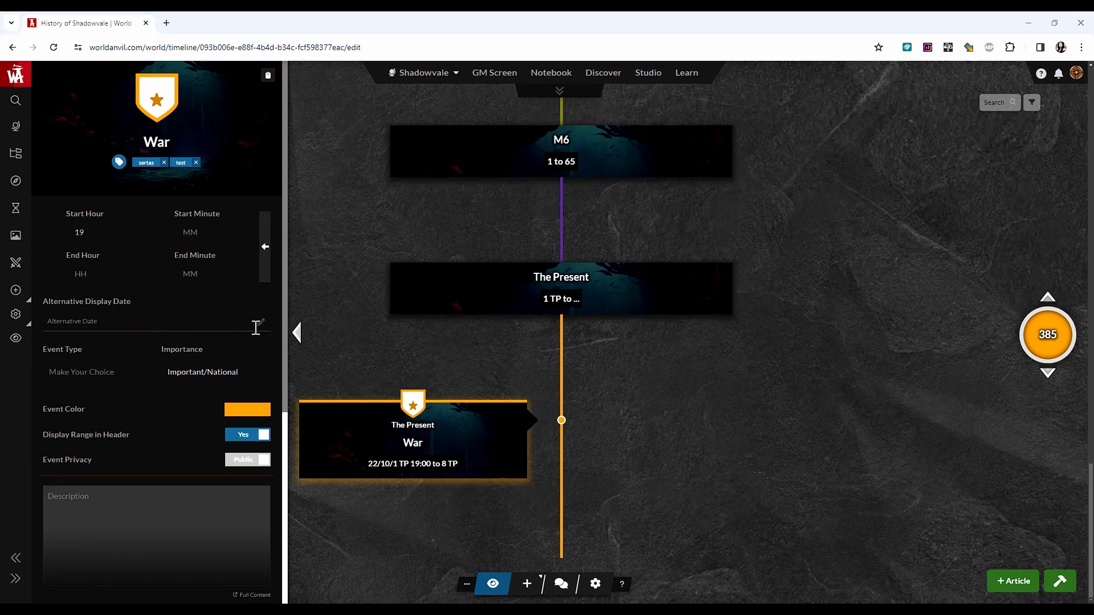
click(176, 324)
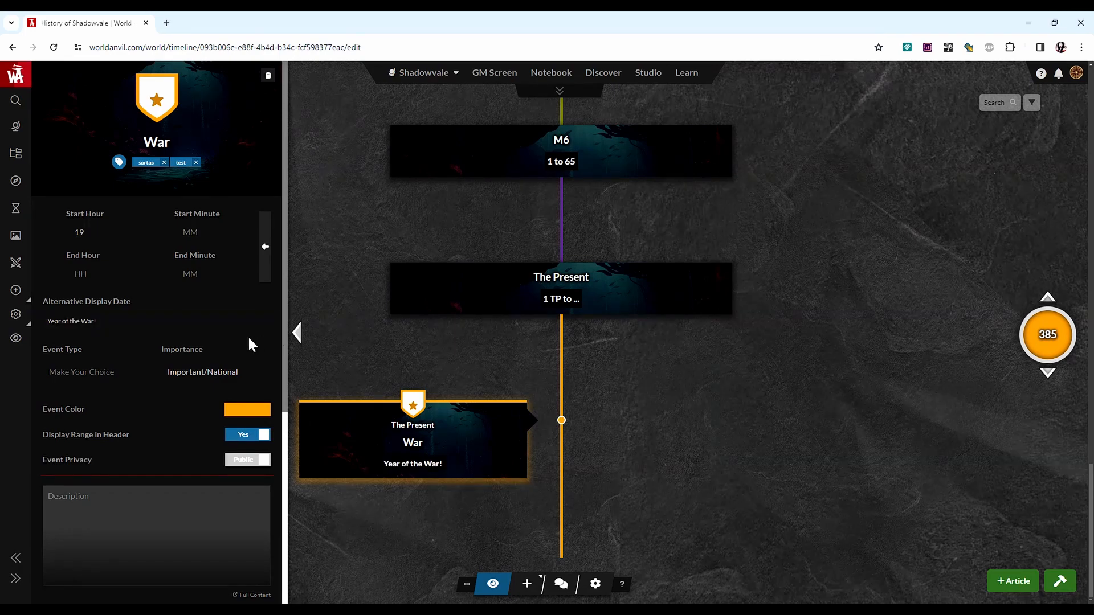
- Set the War event's type to Military: War and its importance to Major/Global
click(125, 371)
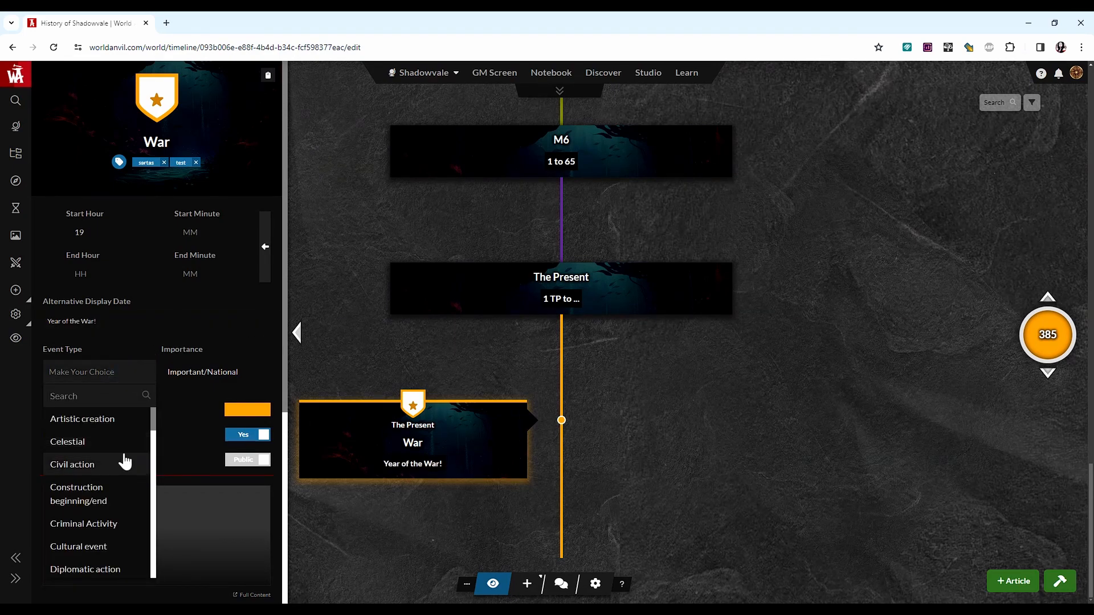
scroll(123, 460, down, 2)
scroll(123, 462, down, 8)
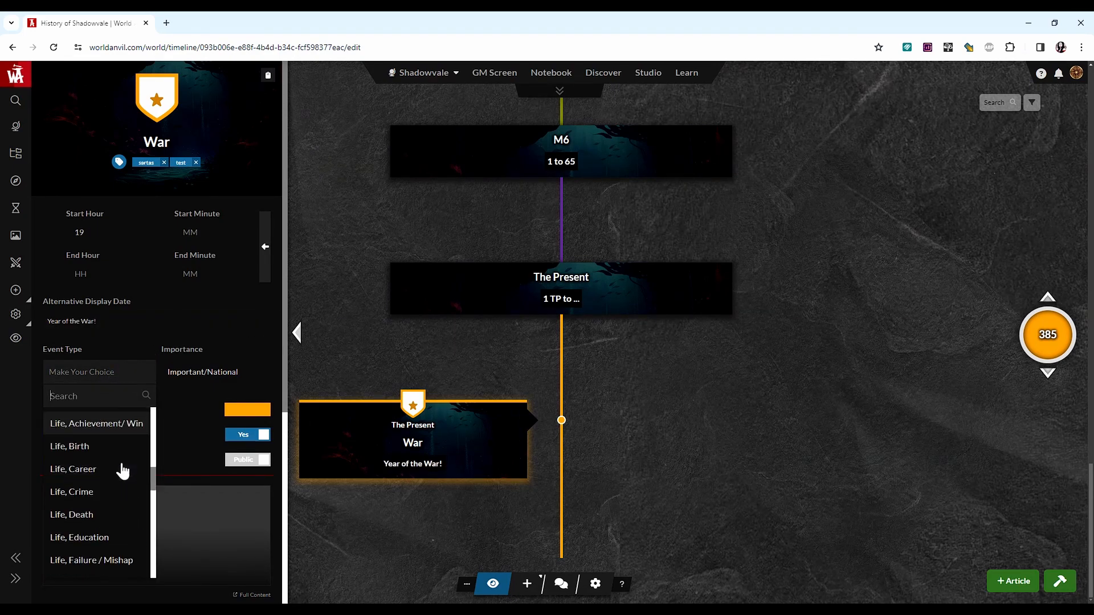
scroll(118, 477, down, 5)
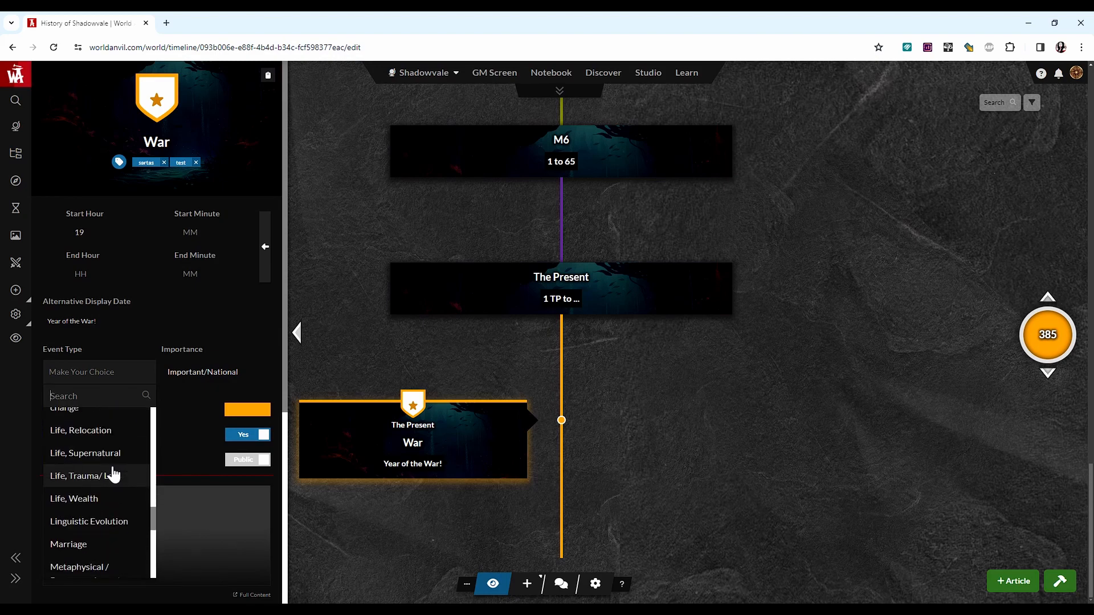
scroll(111, 485, down, 4)
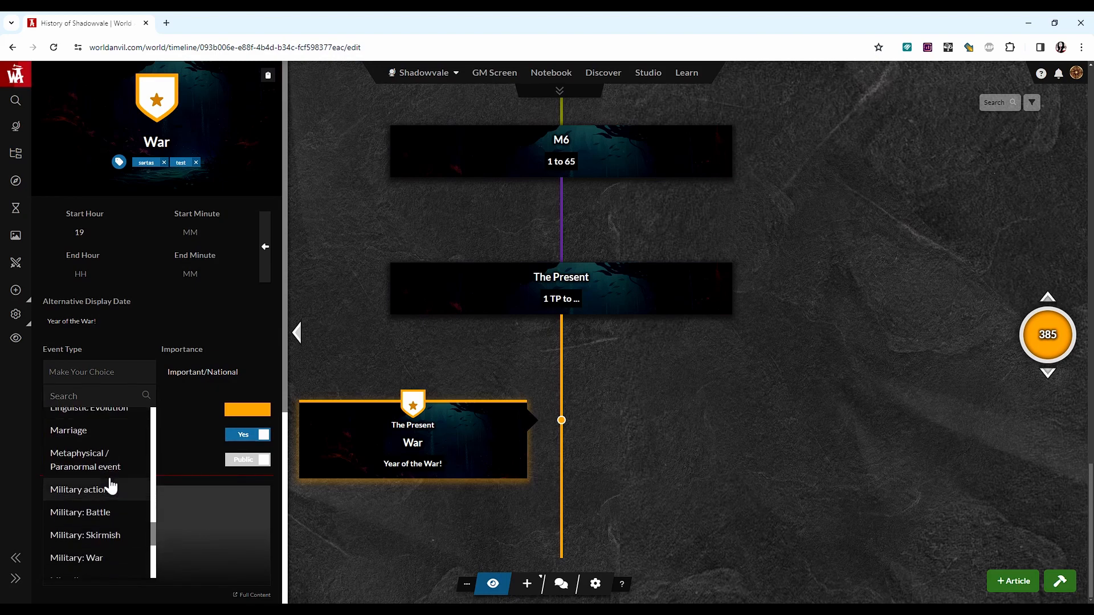
click(94, 558)
click(202, 377)
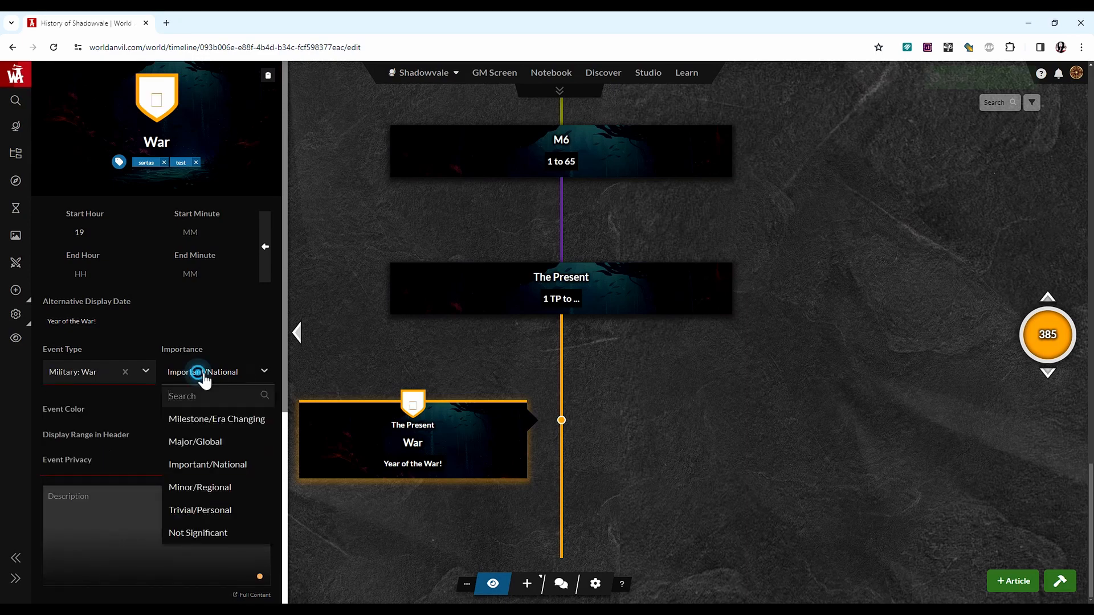
click(192, 442)
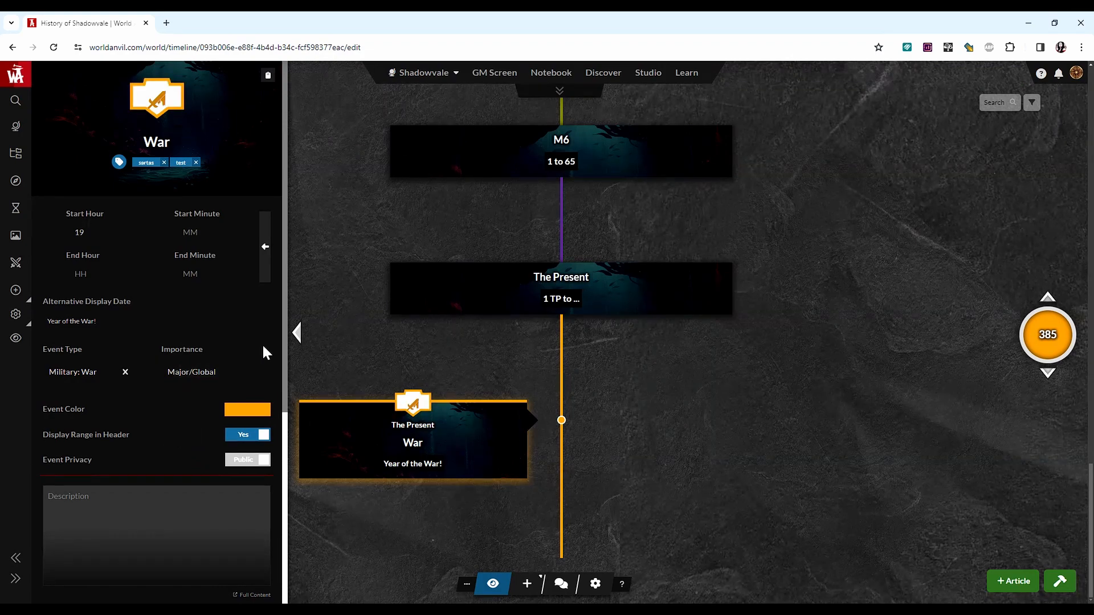
- Set the War event's color to light gray and try its header range and privacy switches, leaving them at Yes and Public
click(247, 415)
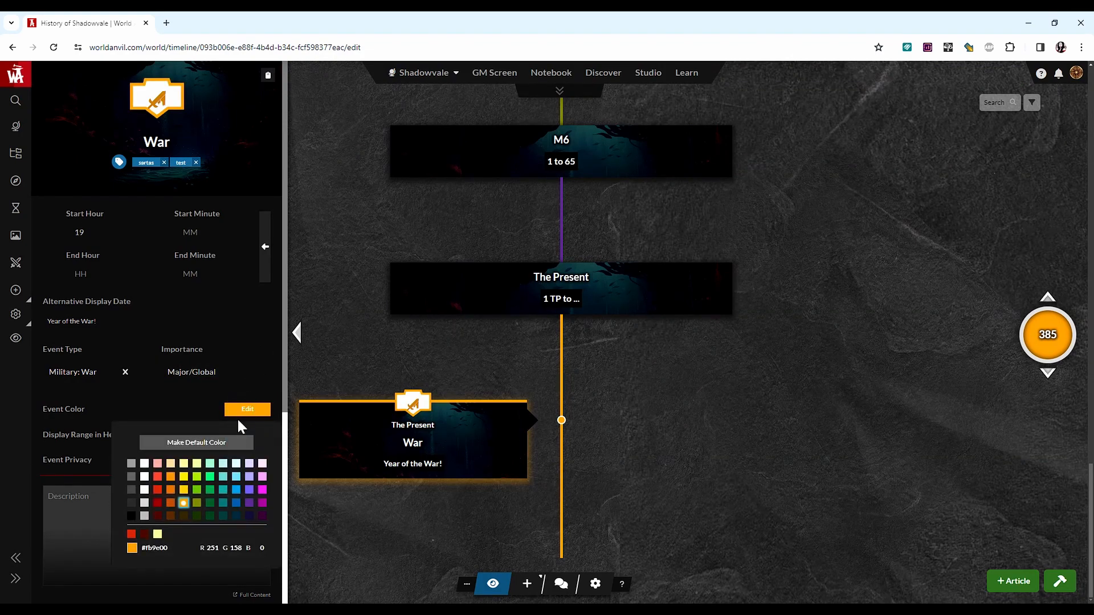
click(146, 503)
click(183, 403)
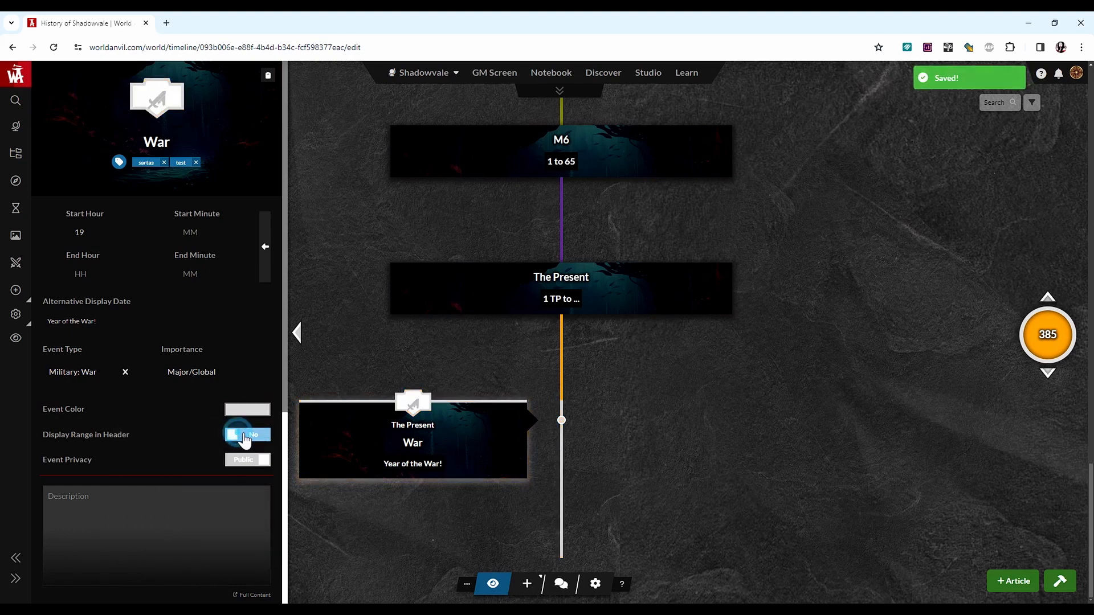
click(247, 464)
click(248, 464)
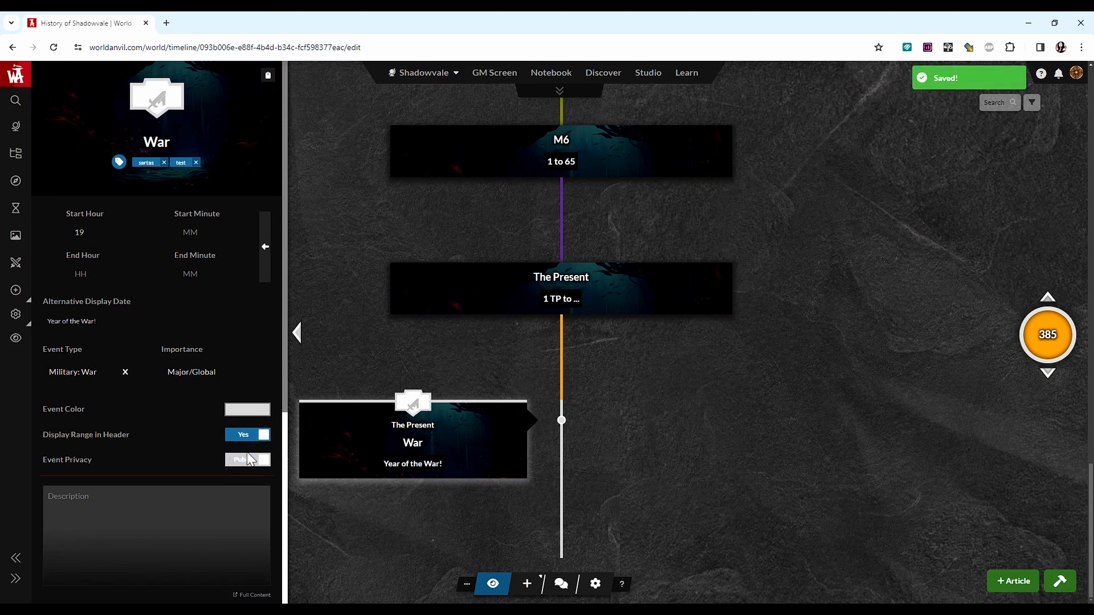
- Enter "Enter Event Description!" as the War event's description and look over the connection fields below it
scroll(288, 377, up, 2)
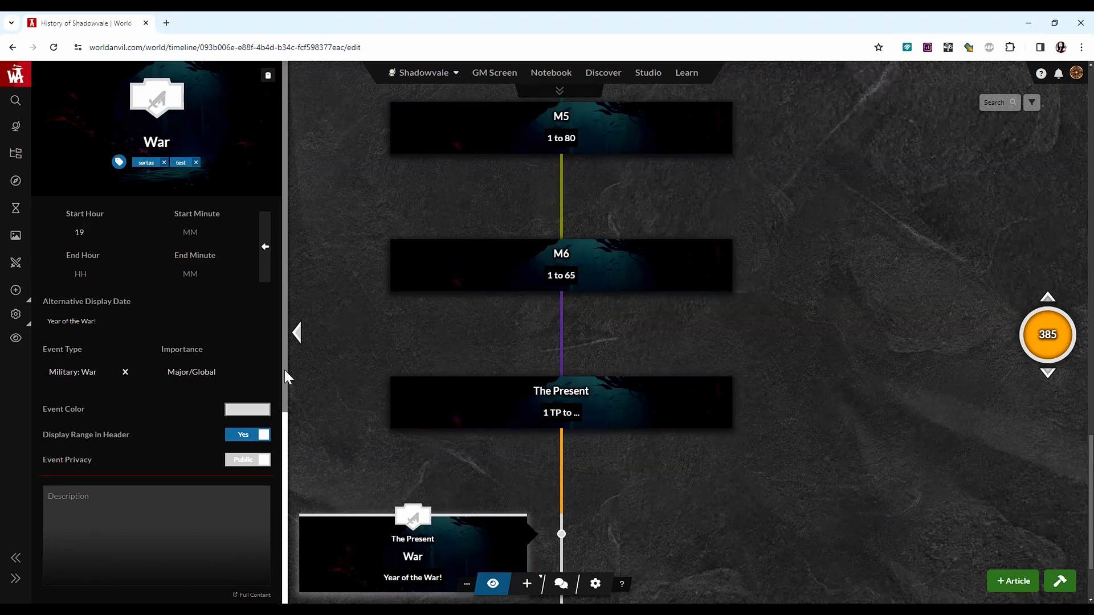
scroll(147, 479, down, 3)
click(111, 366)
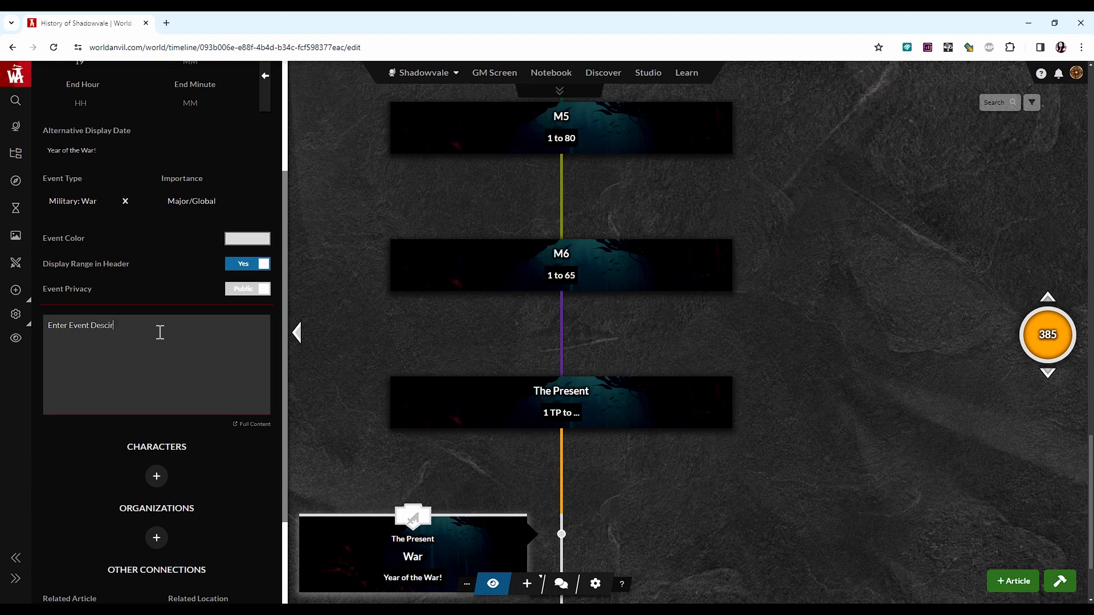
text(Enter Event Description!)
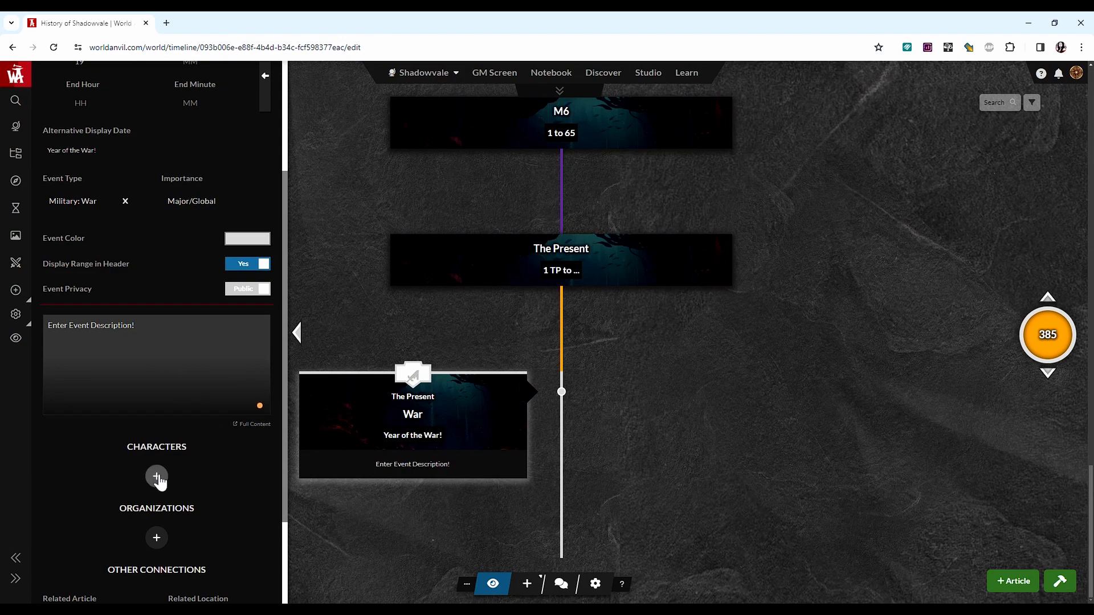
scroll(157, 473, down, 2)
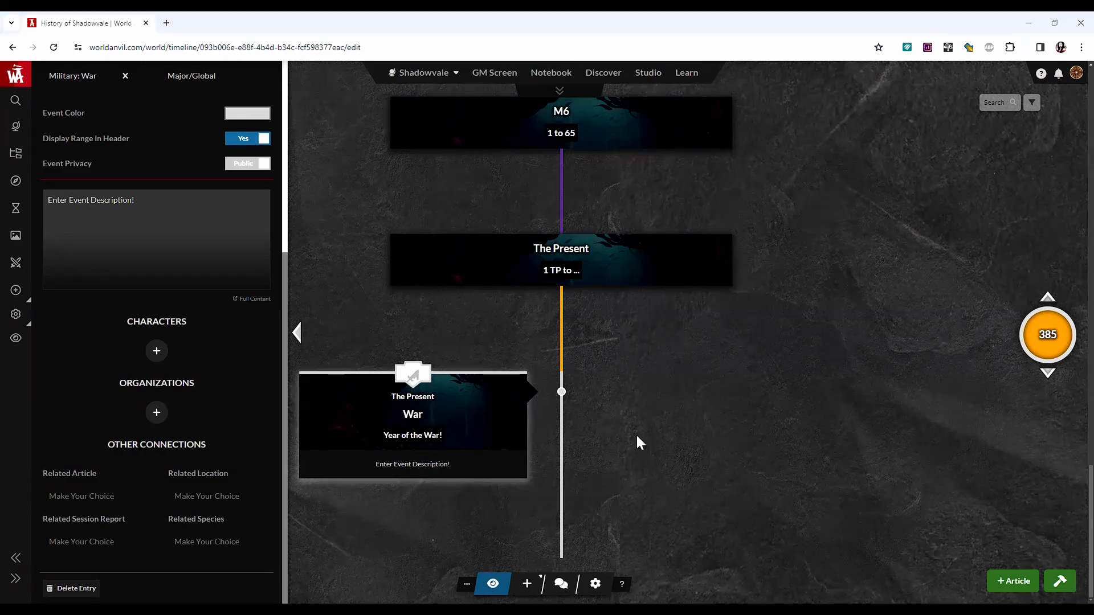
- Start a new character article titled "Lady Anara" in the category The Protagonists / PCs
click(1013, 581)
click(984, 416)
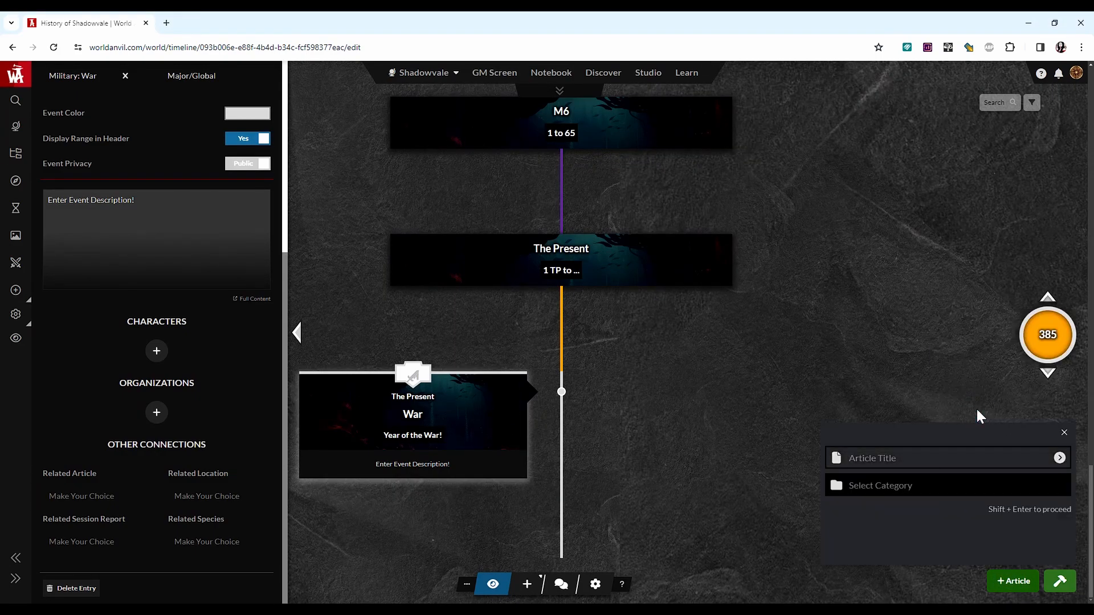
text(Lady Anara)
key(Tab)
key(Tab)
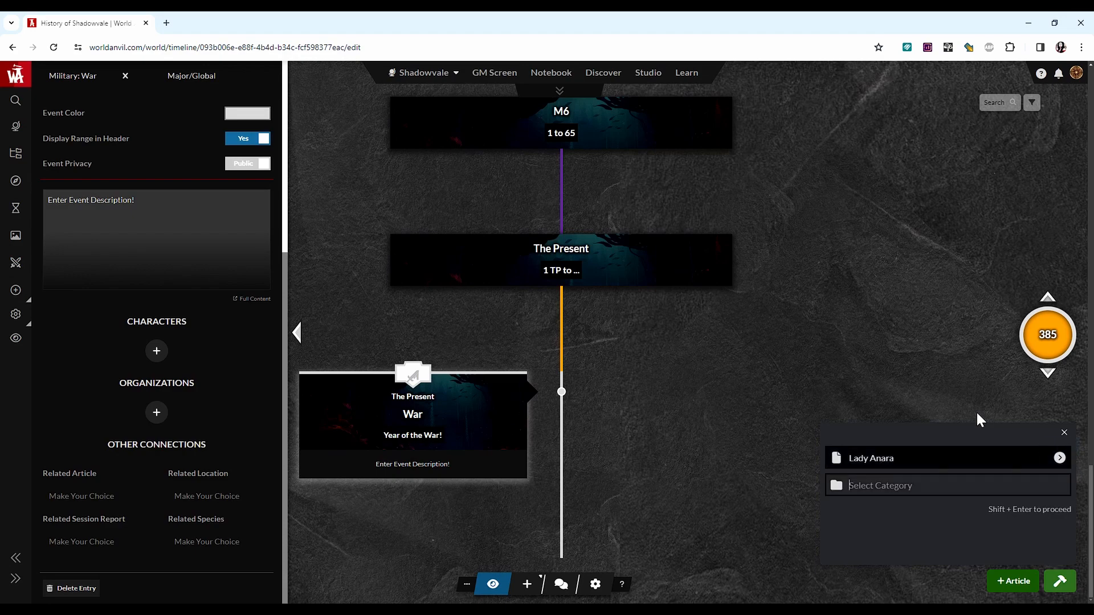
text(Pro)
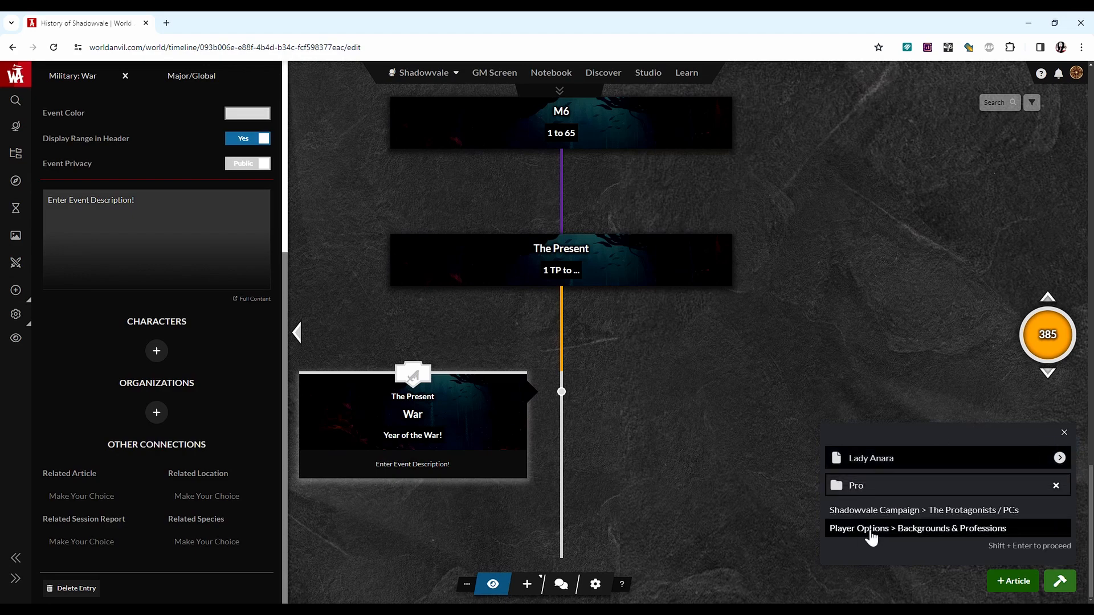
click(884, 504)
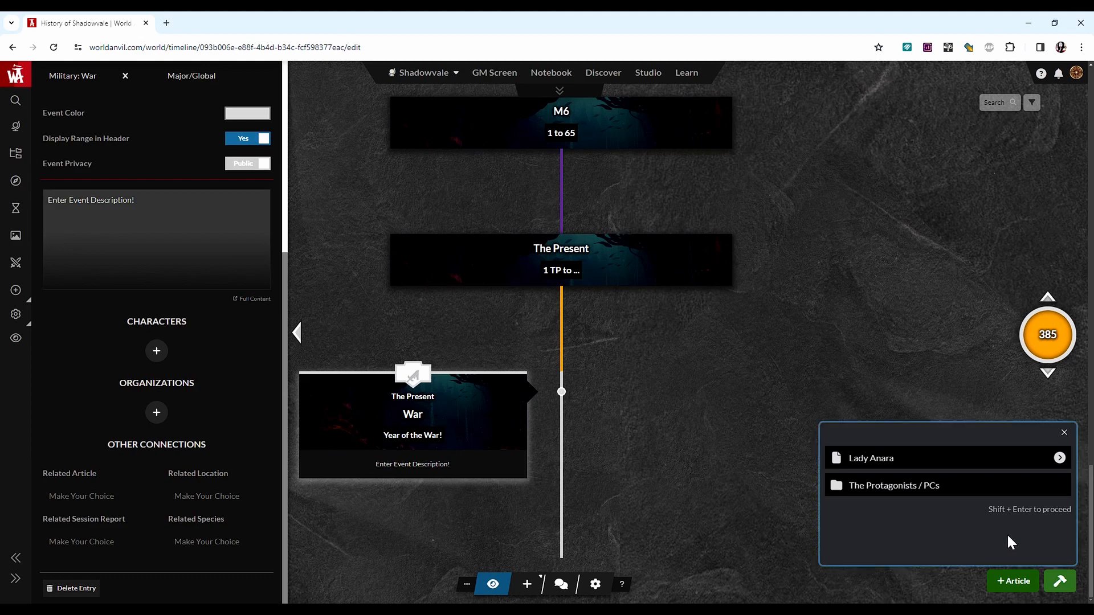
- Create the article with the vignette "Lady Anara is a Protagonist!" and link Lady Anara to the War event's characters
key(shift+Return)
text(Lady Anara is a Protagonist!)
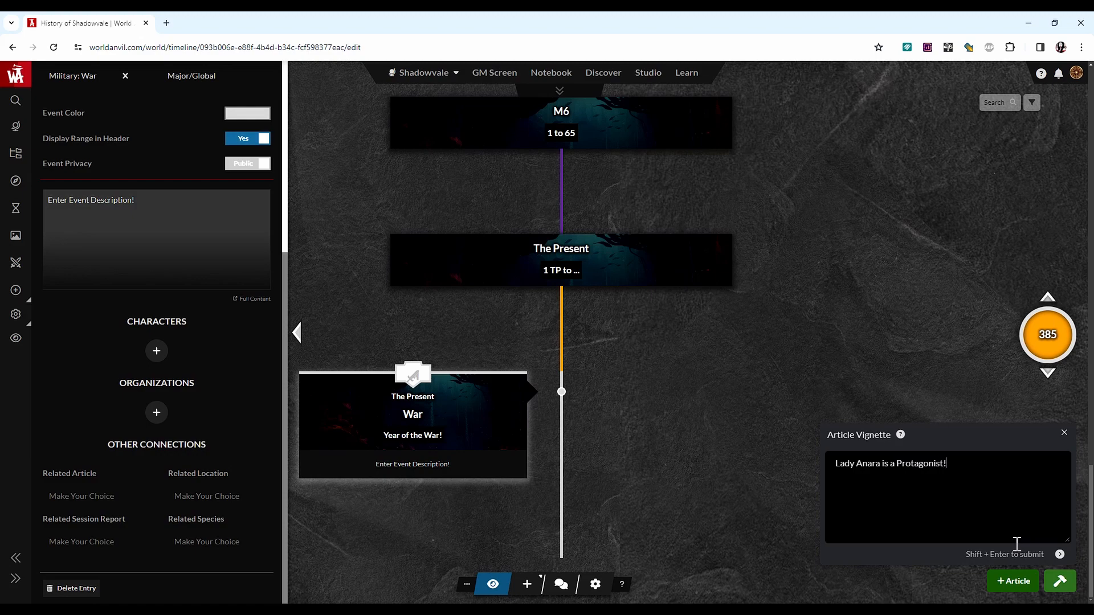
key(shift+Return)
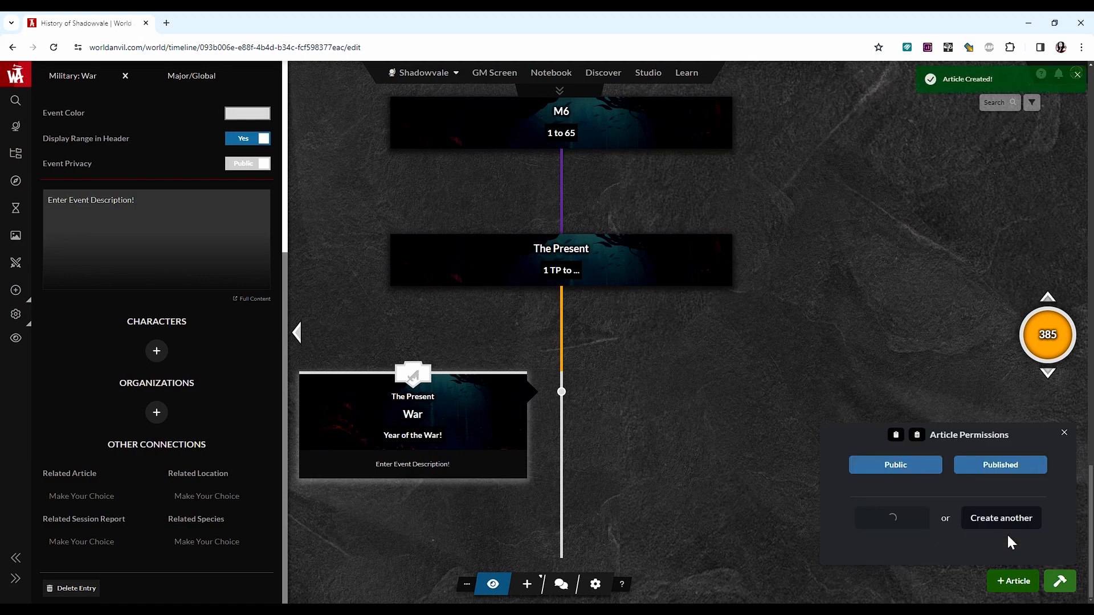
click(1065, 432)
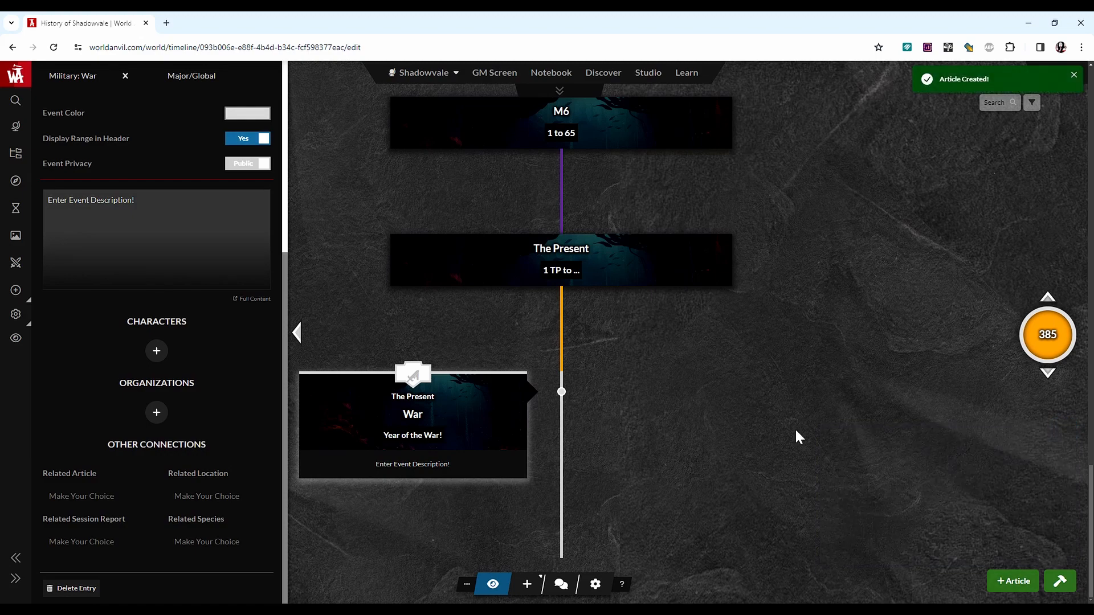
click(157, 351)
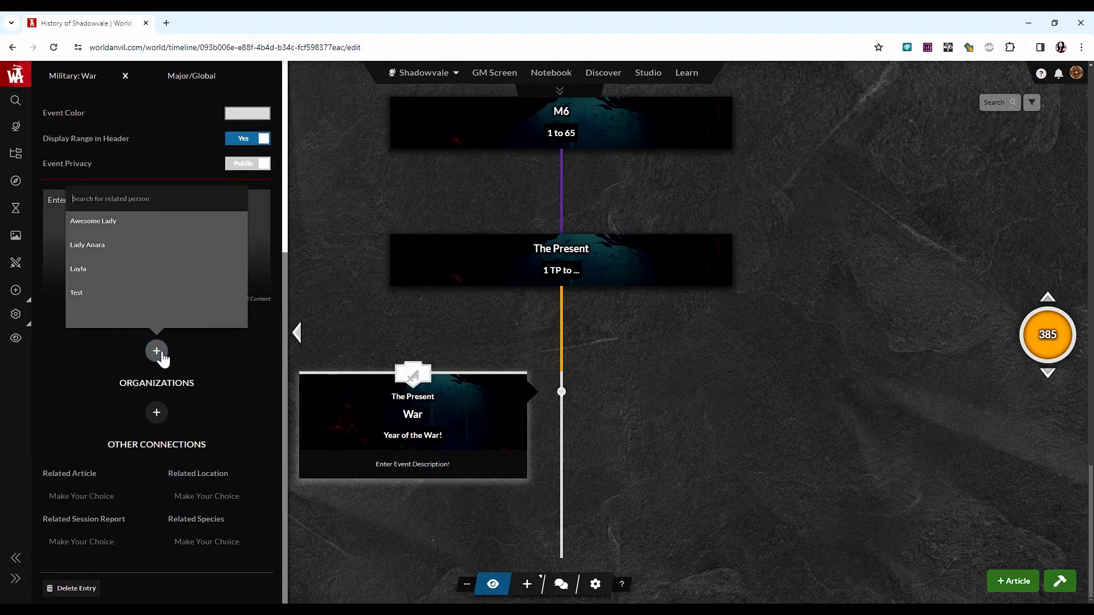
click(94, 244)
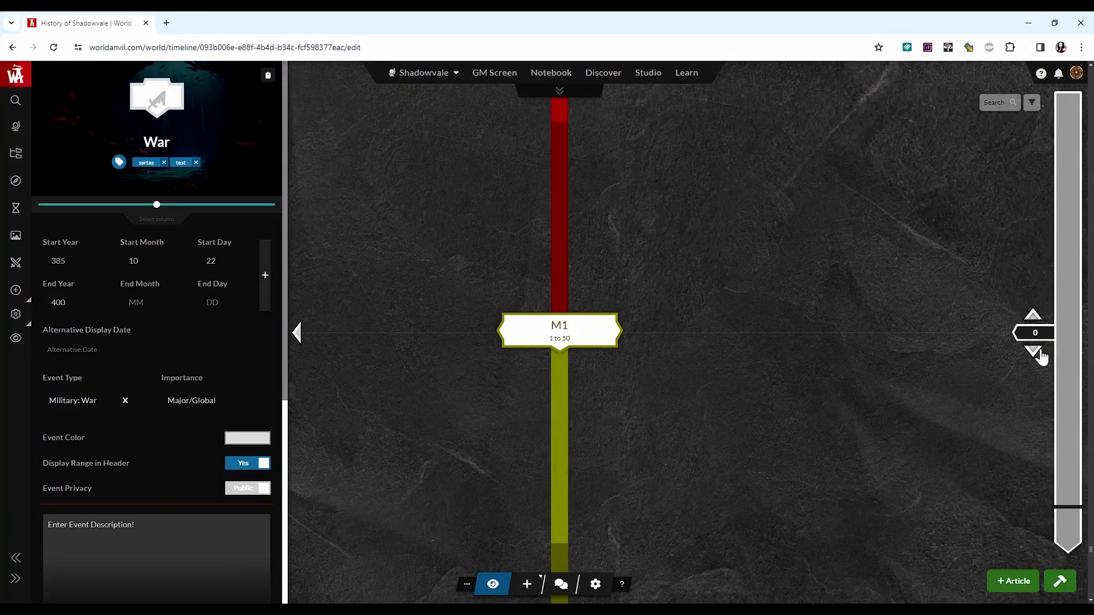
- Advance through the timescale's eras to the War event in The Present and move it to the column right of the main line
click(1033, 352)
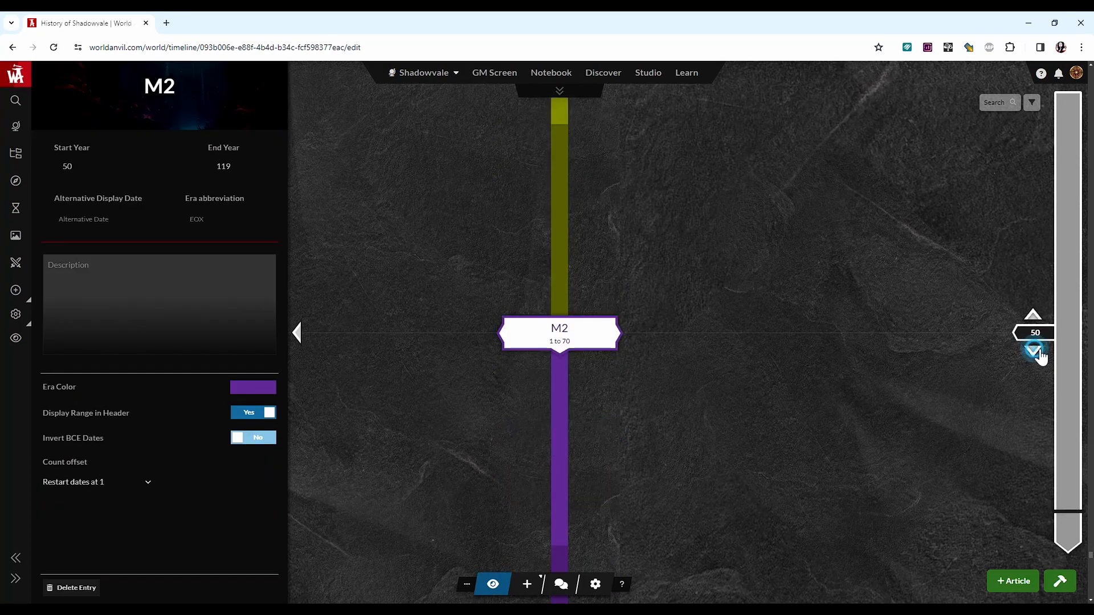
click(1033, 352)
click(1038, 354)
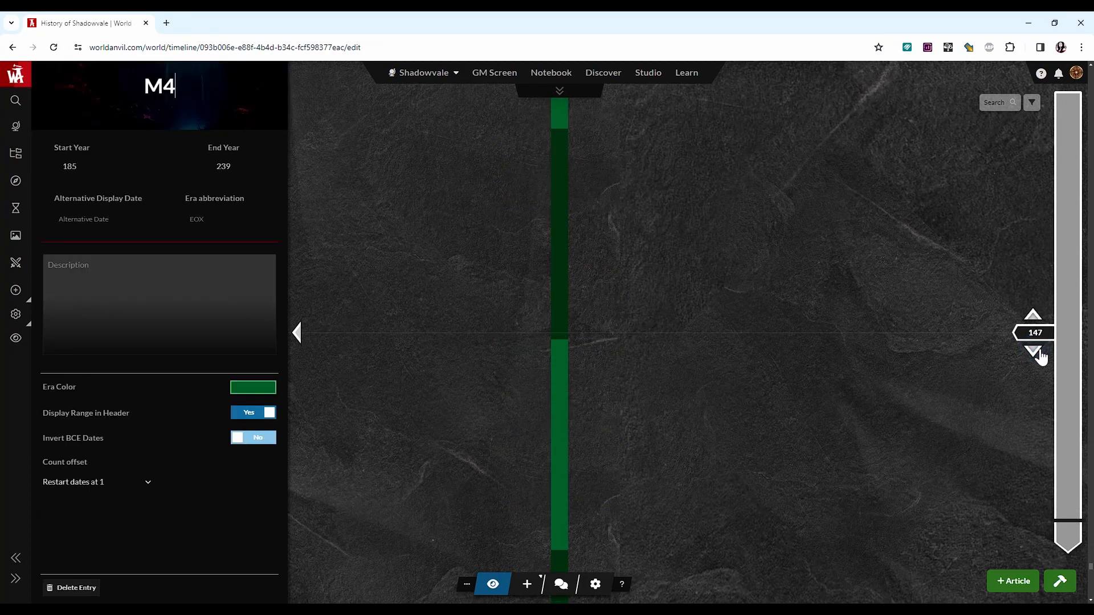
click(1038, 354)
click(1038, 353)
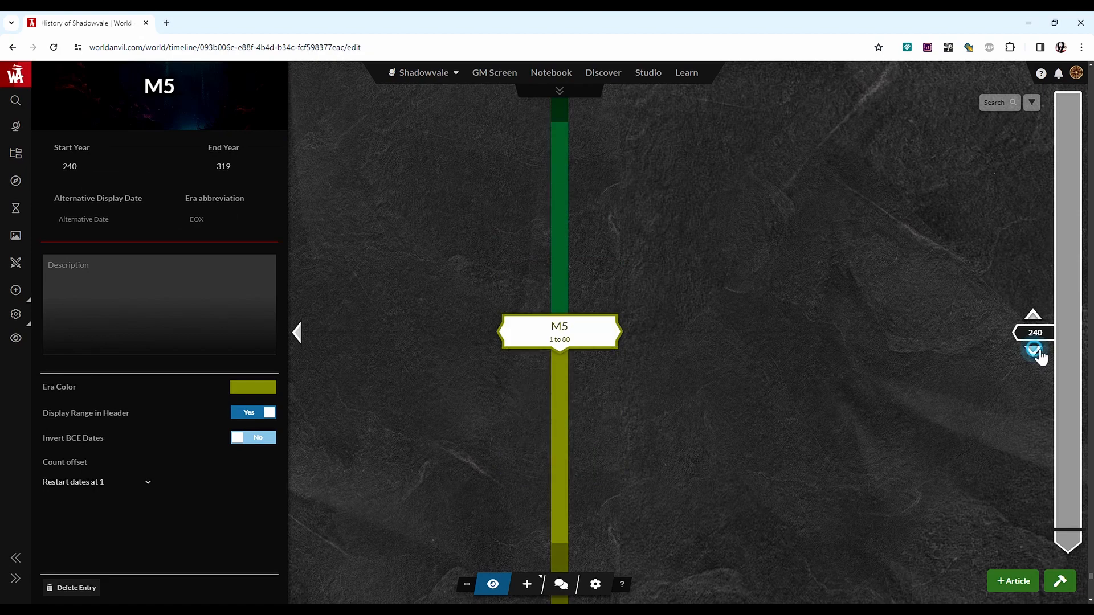
click(1038, 353)
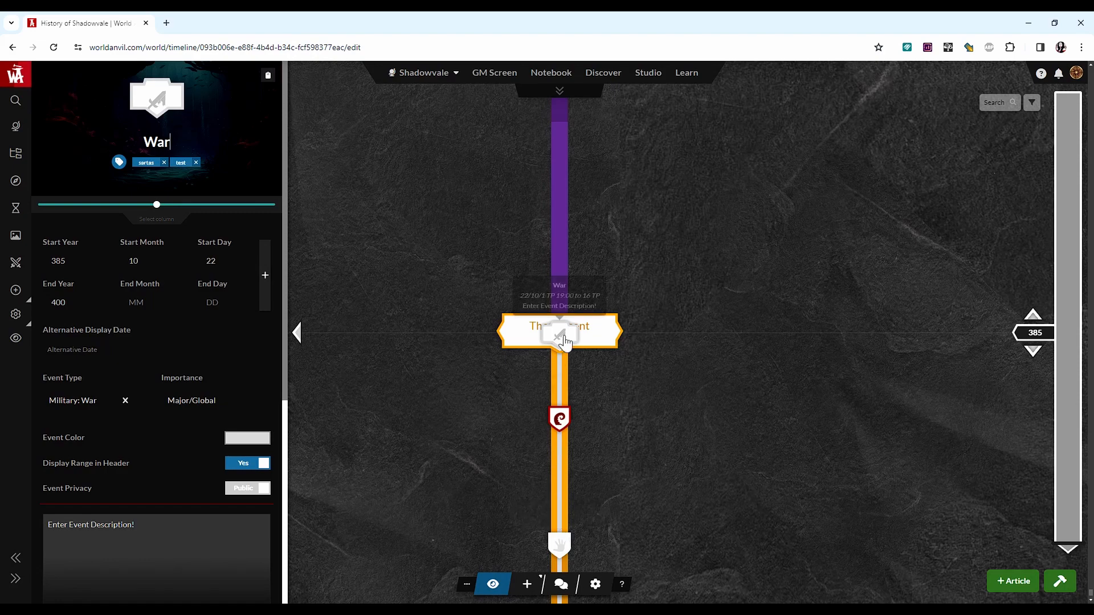
mouse_move(164, 212)
mouse_down()
mouse_move(84, 211)
mouse_move(231, 207)
mouse_up()
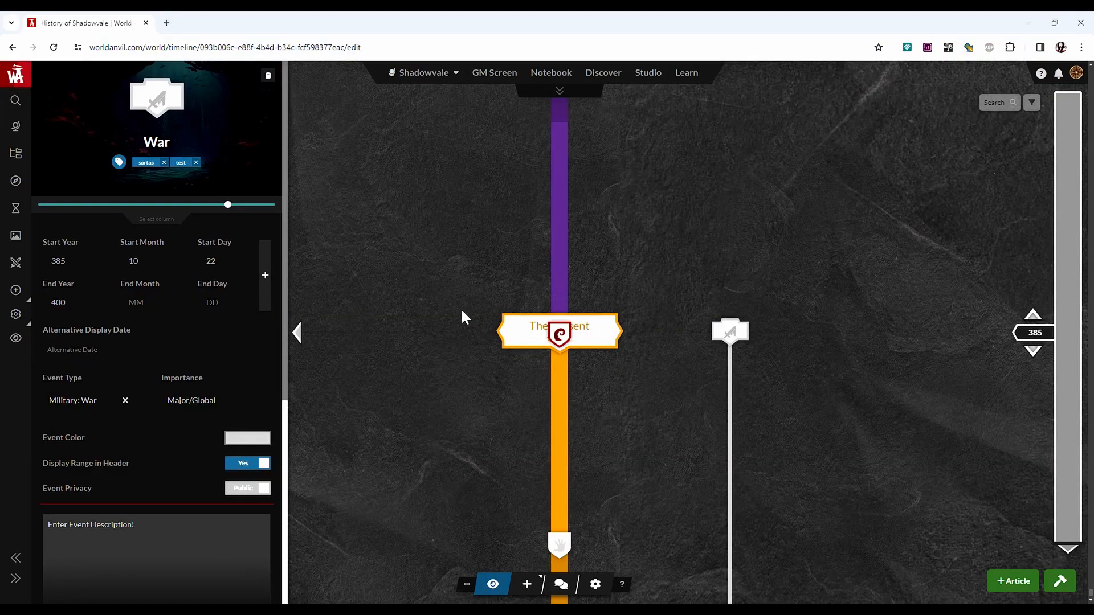
scroll(736, 372, down, 10)
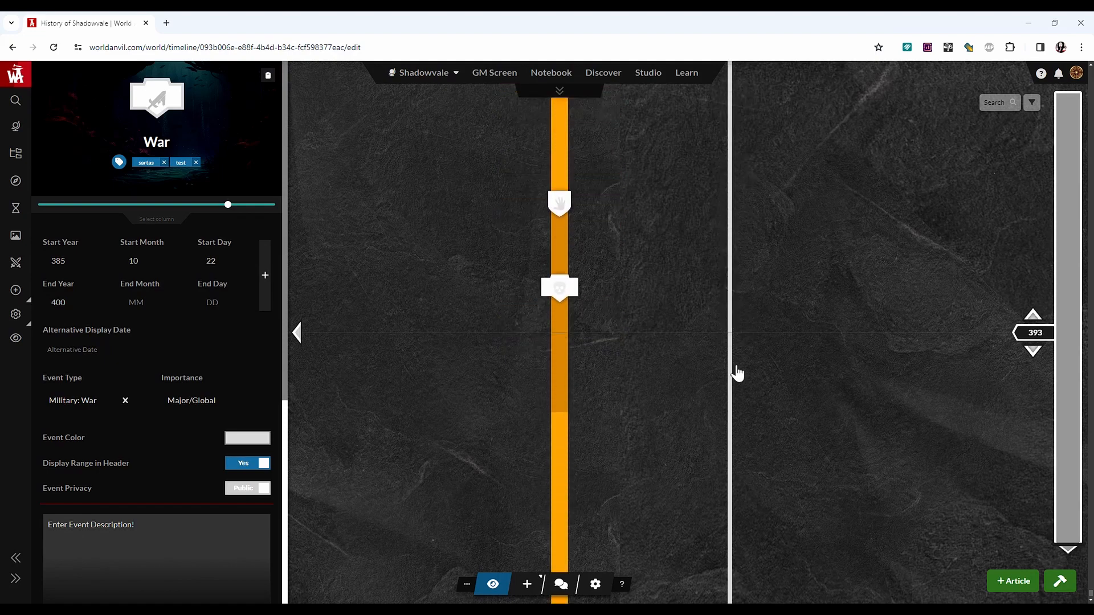
scroll(736, 372, up, 10)
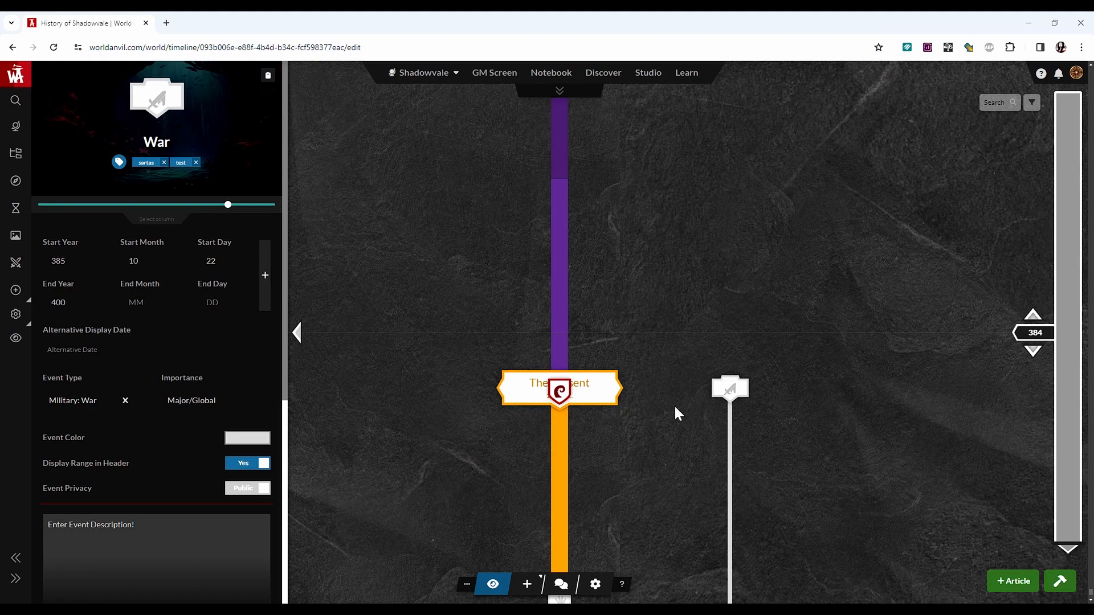
- Move the Dragons Appear in Sartas event to the War event's column and examine both entries in the stack at year 385
click(561, 394)
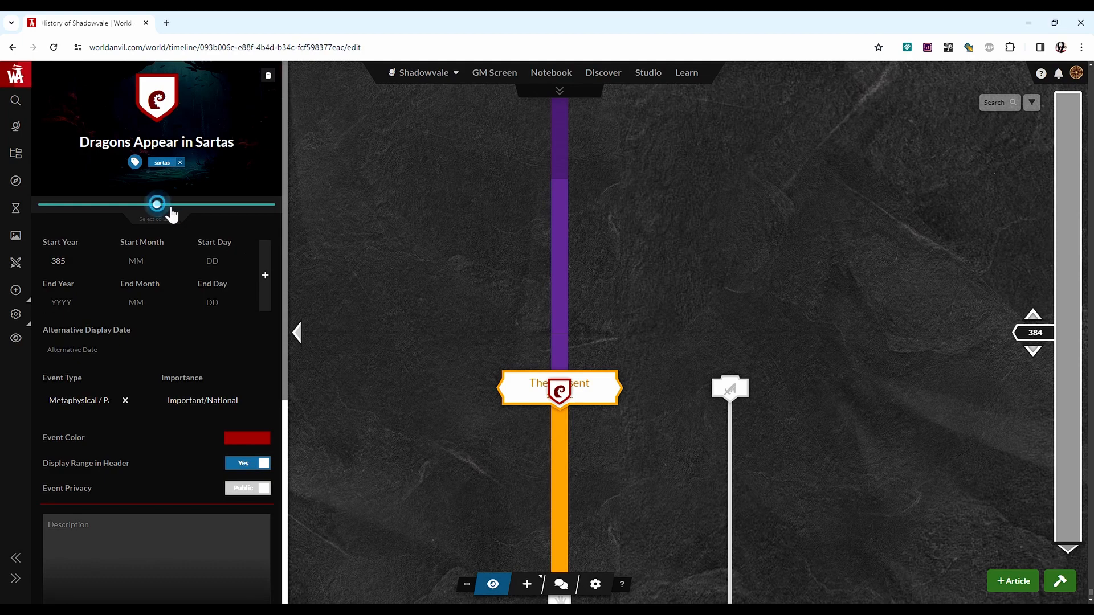
drag(160, 206, 228, 213)
click(729, 332)
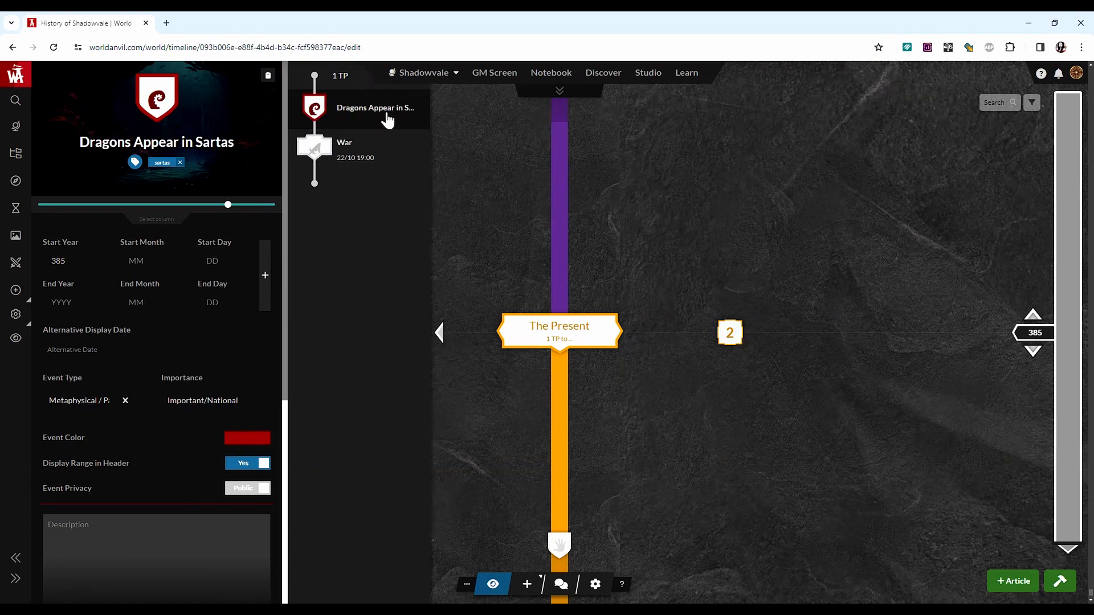
click(369, 172)
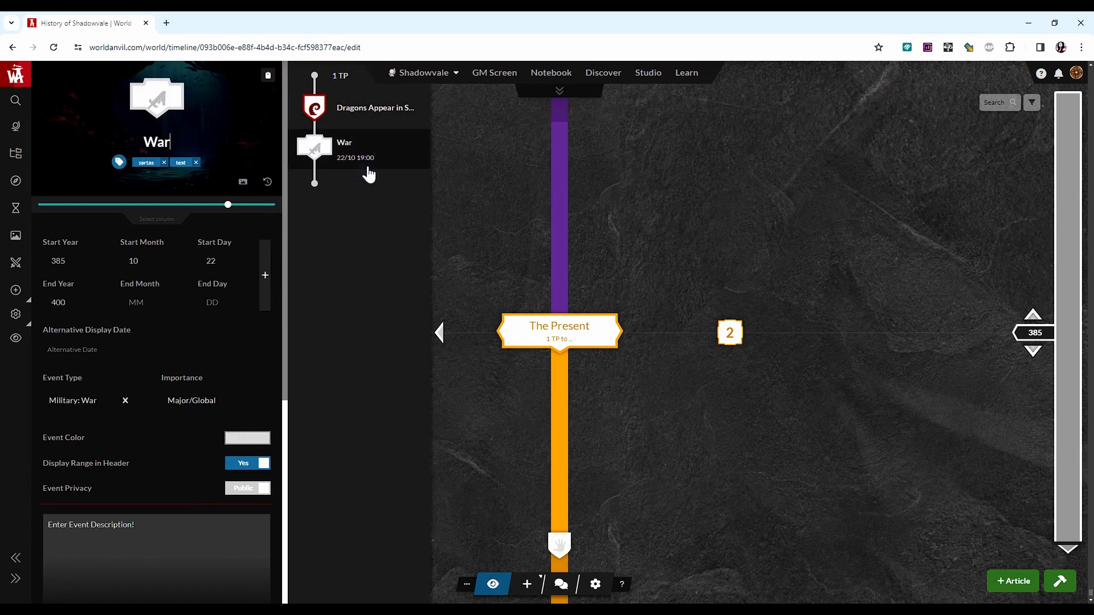
click(368, 117)
click(365, 157)
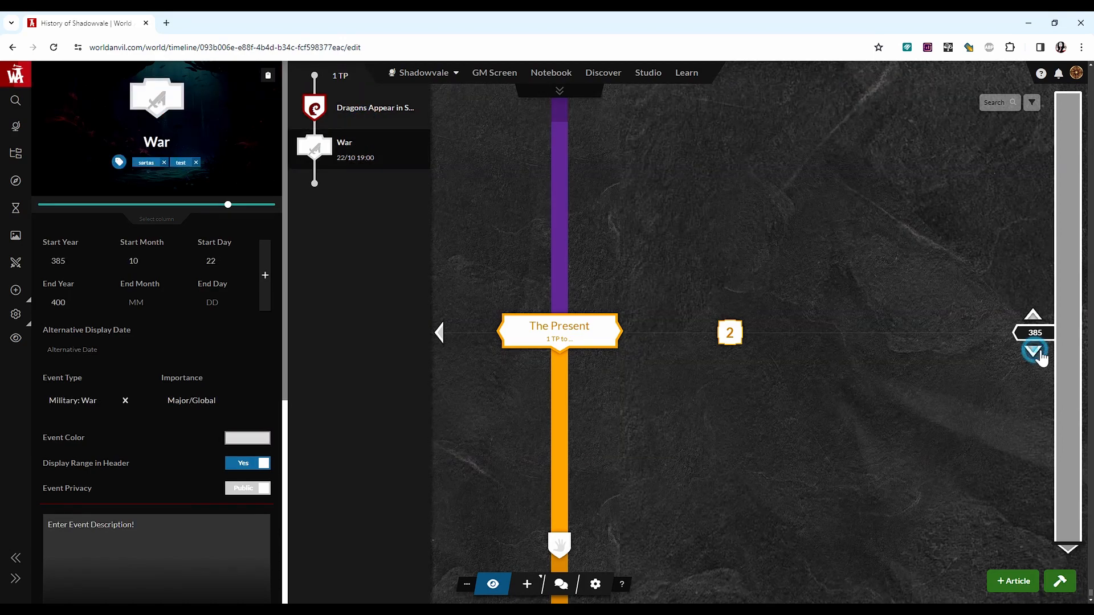
- Move The Sartas Rebellion begins and Lady Agneszca is Assassinated events to the same column as the War event
click(1033, 350)
drag(166, 211, 232, 211)
click(1033, 351)
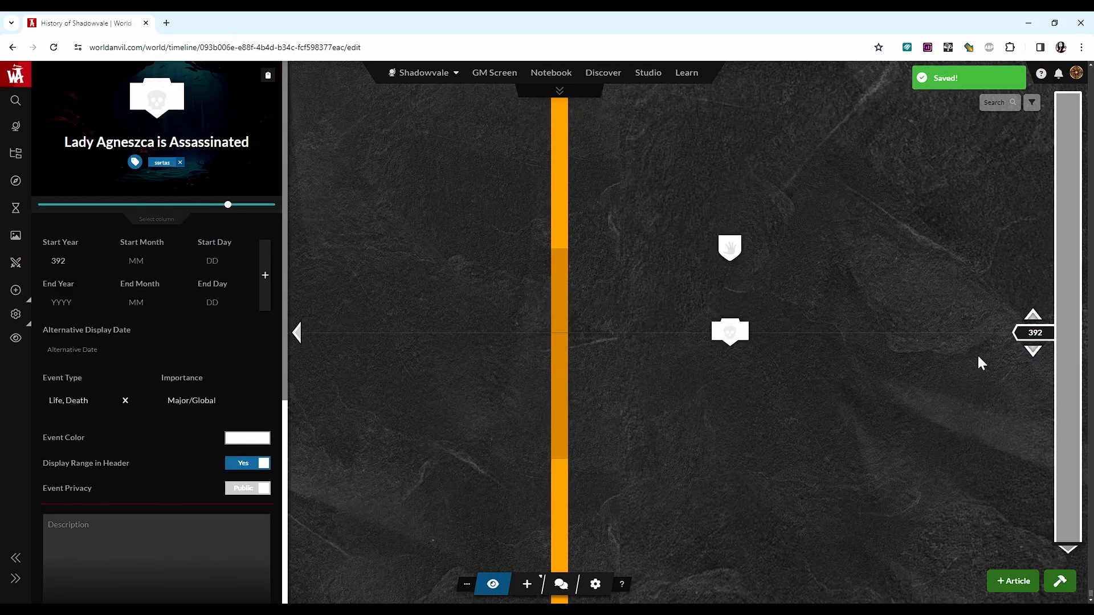
- Switch the timeline's display to List Mode in its settings and change from editing to the reader view
click(596, 584)
click(328, 229)
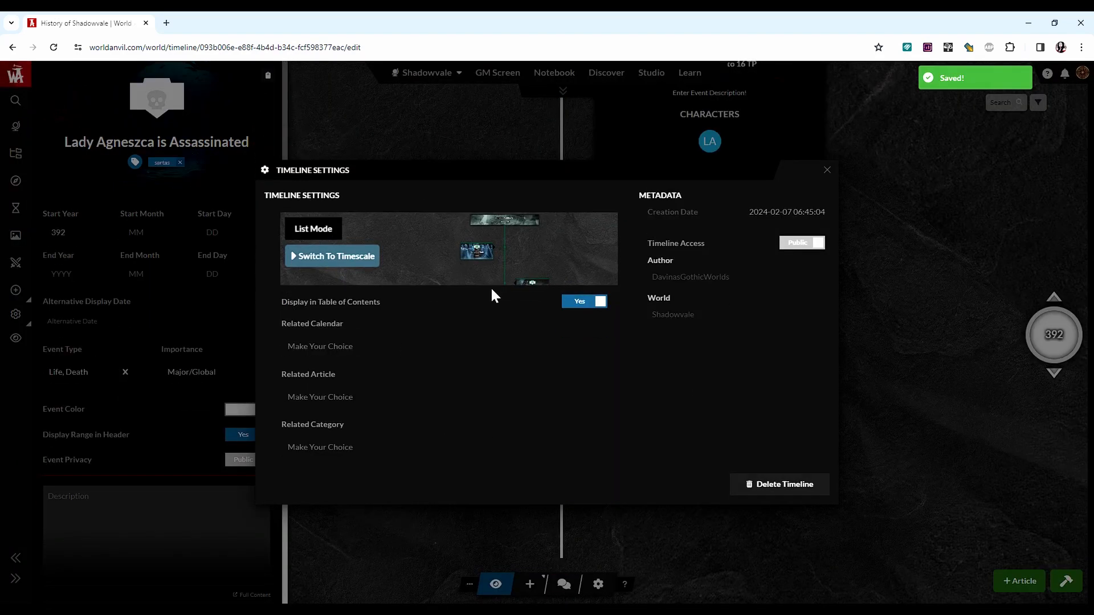
click(827, 173)
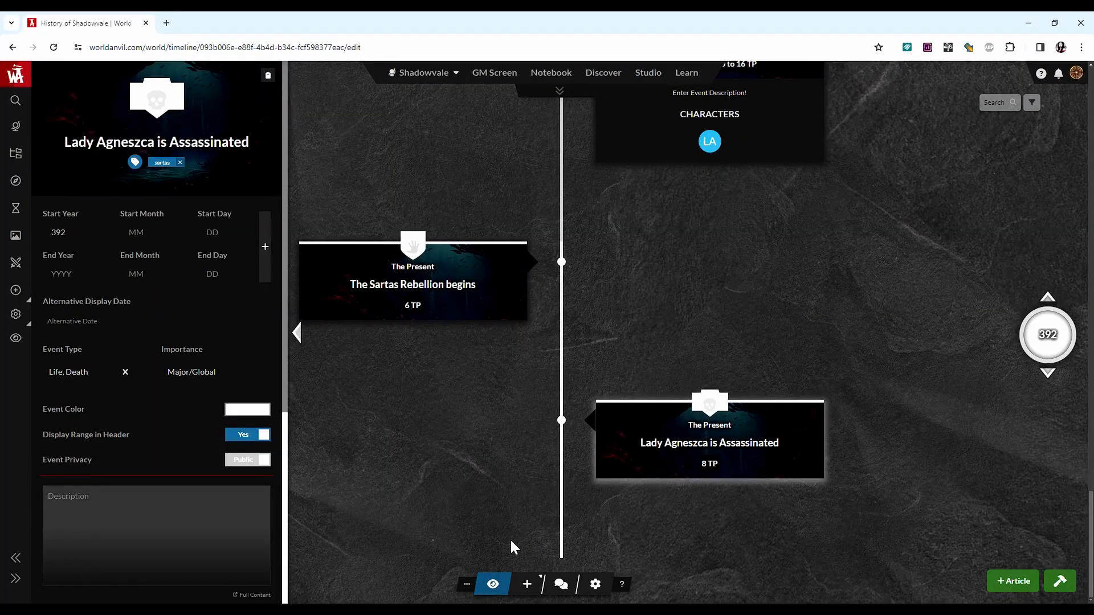
click(493, 586)
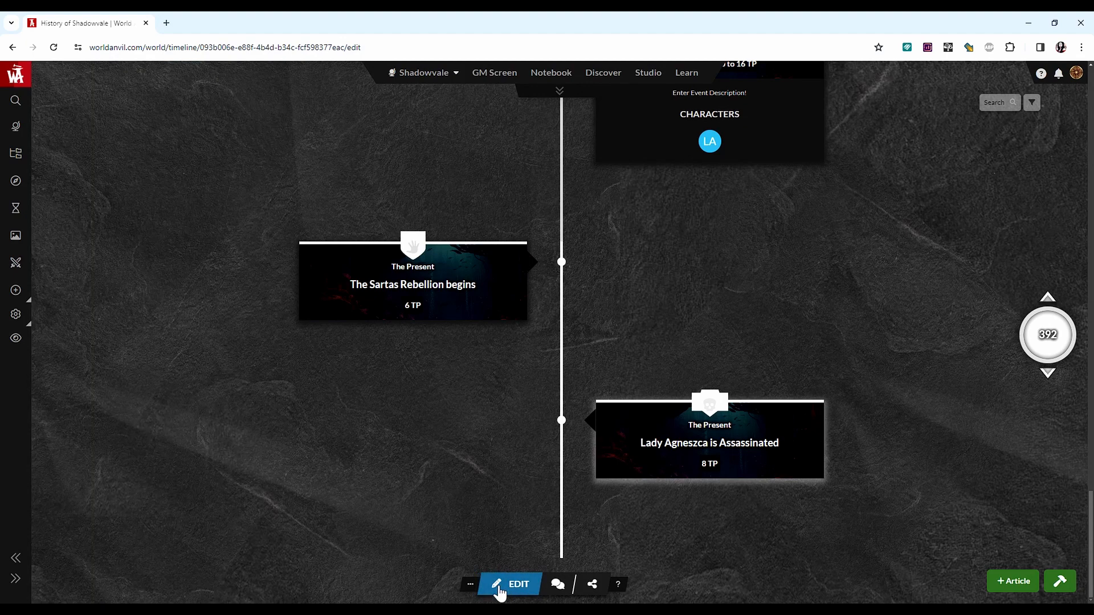
scroll(579, 436, down, 5)
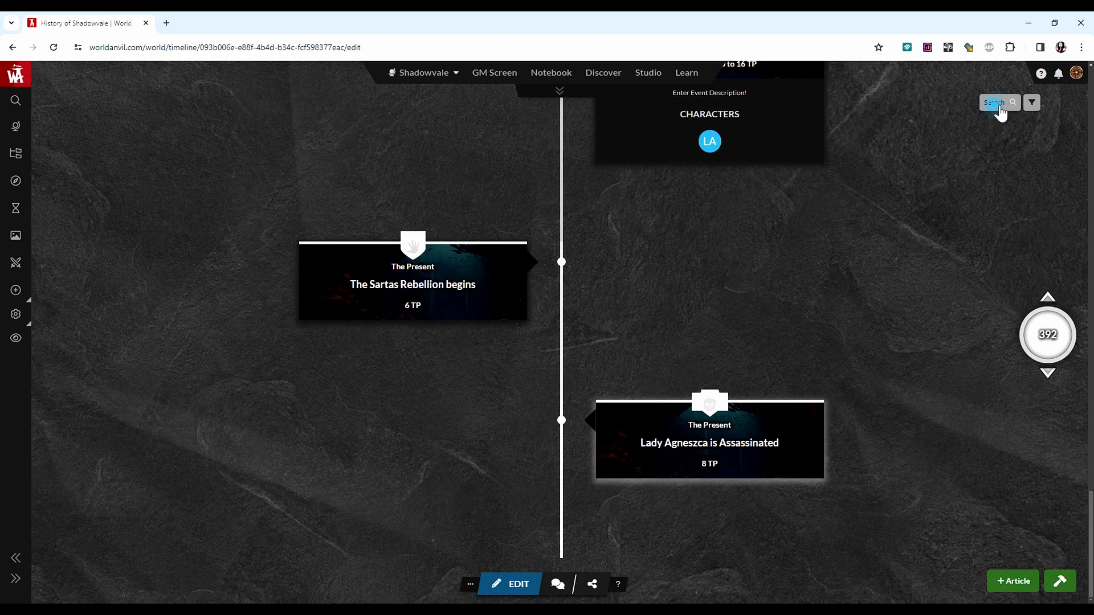
- Search the timeline for "Drag" and jump to the Dragons Appear in Sartas event
click(1001, 109)
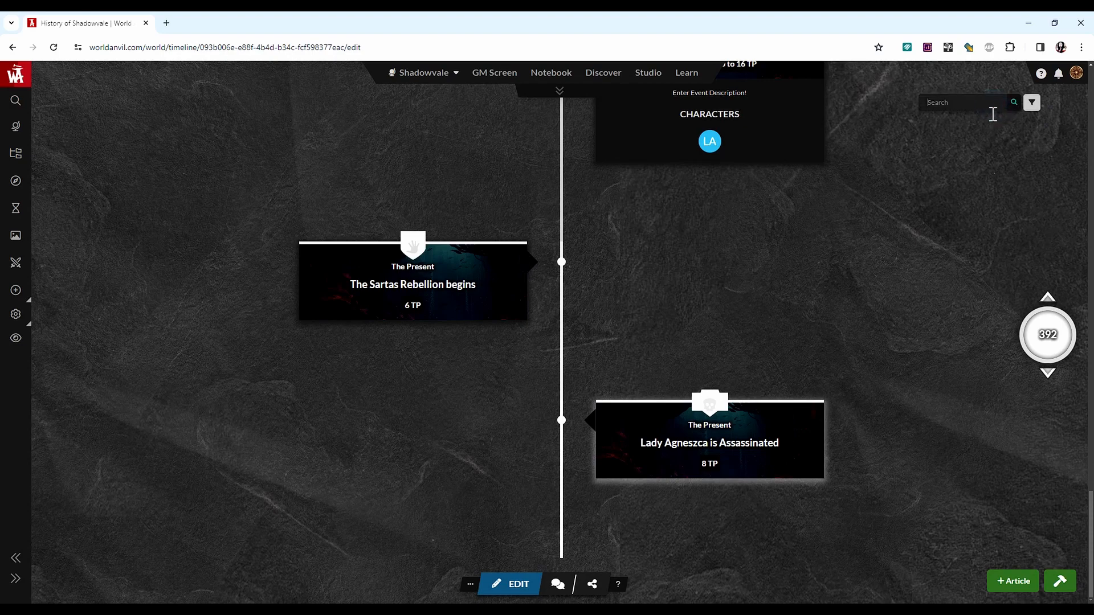
text(Drag)
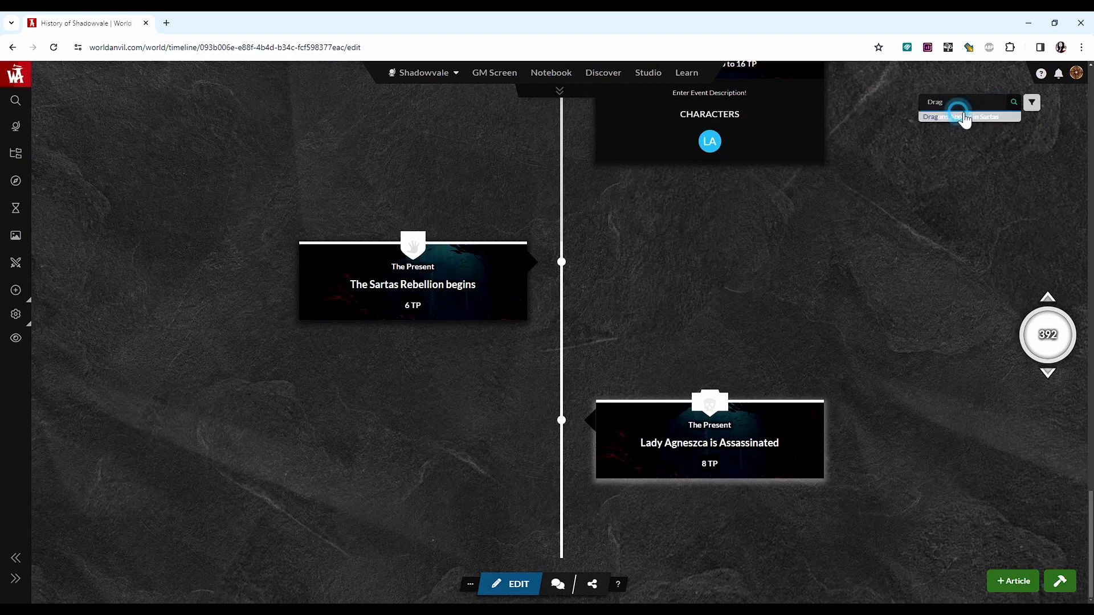
click(964, 116)
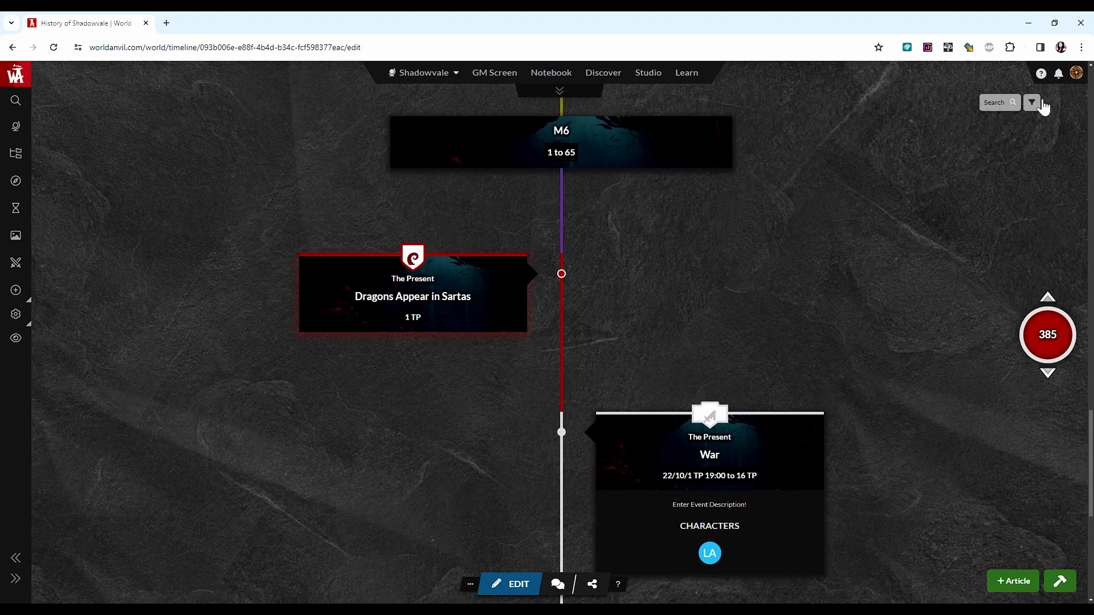
- Examine the timeline's filter options for tags, type of events and importance of events
click(1044, 105)
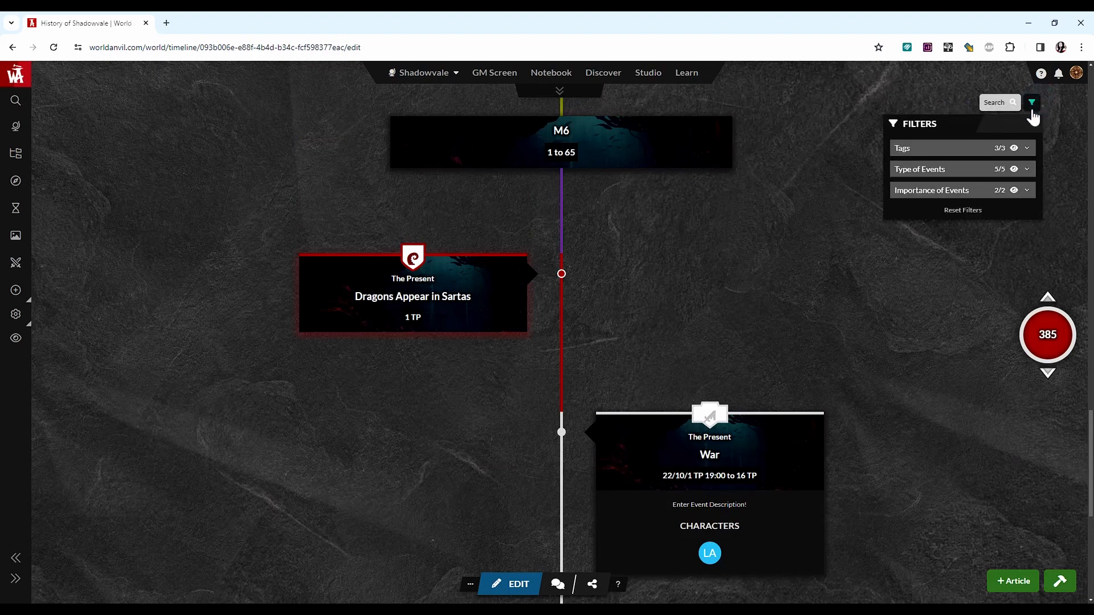
click(1029, 149)
click(1029, 150)
click(1029, 170)
click(1030, 170)
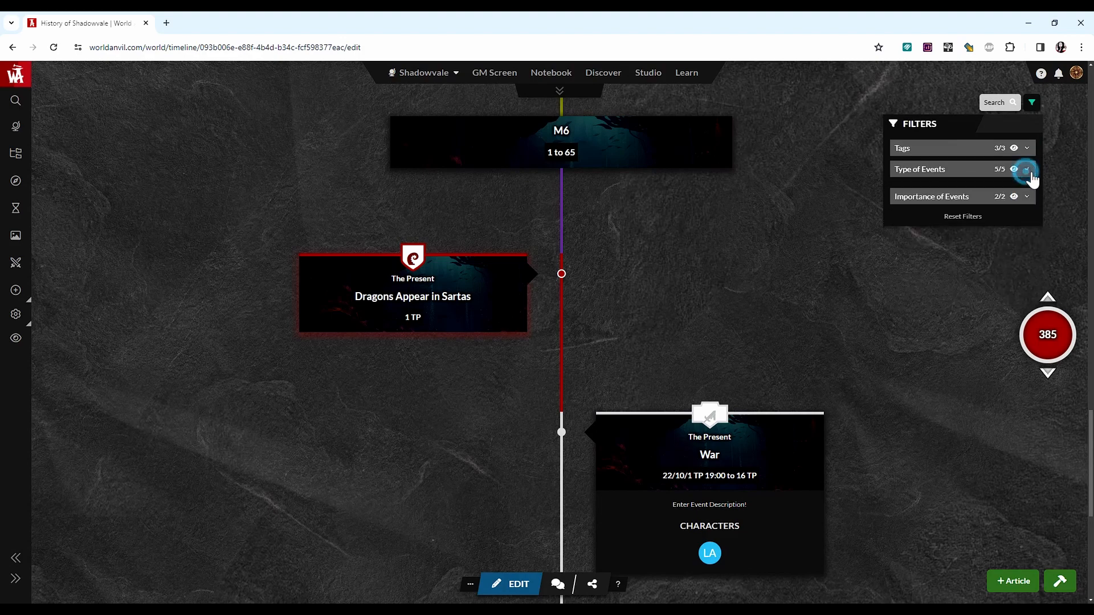
click(1030, 190)
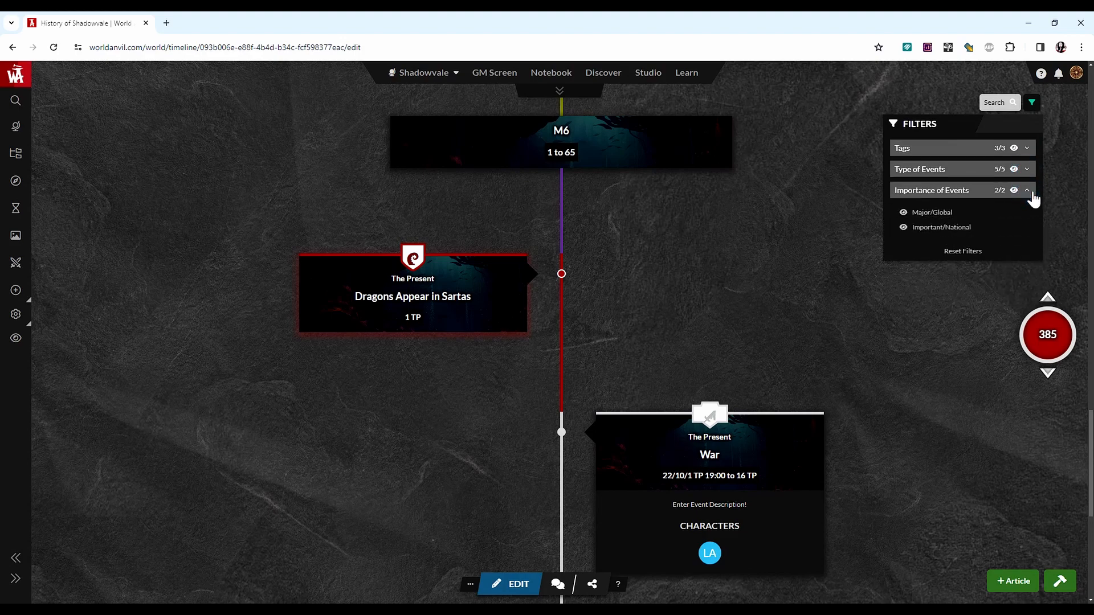
click(1030, 191)
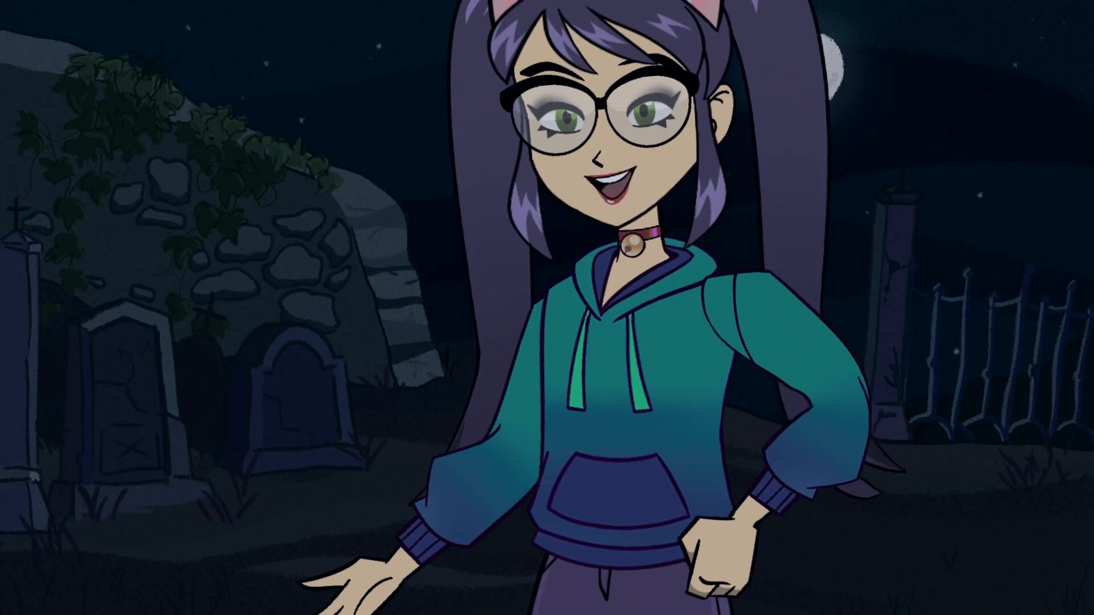